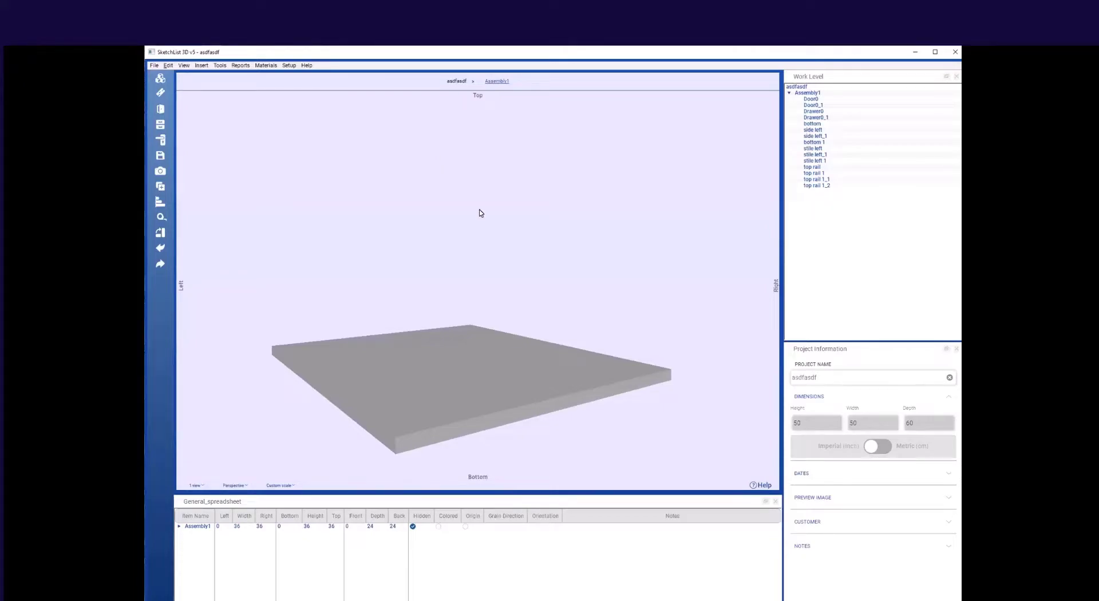
click(161, 79)
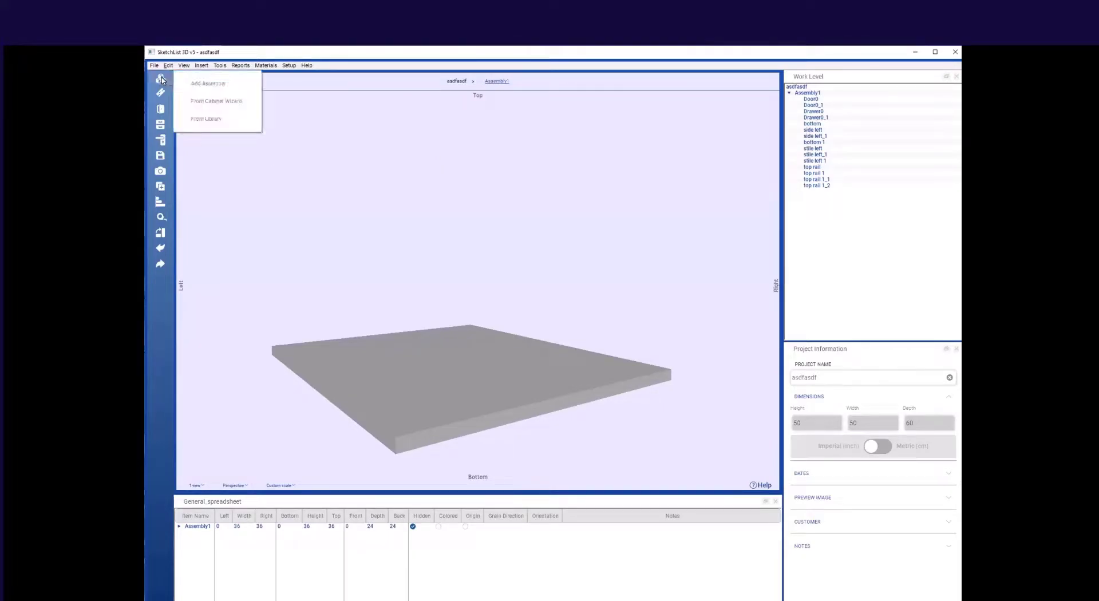
click(297, 144)
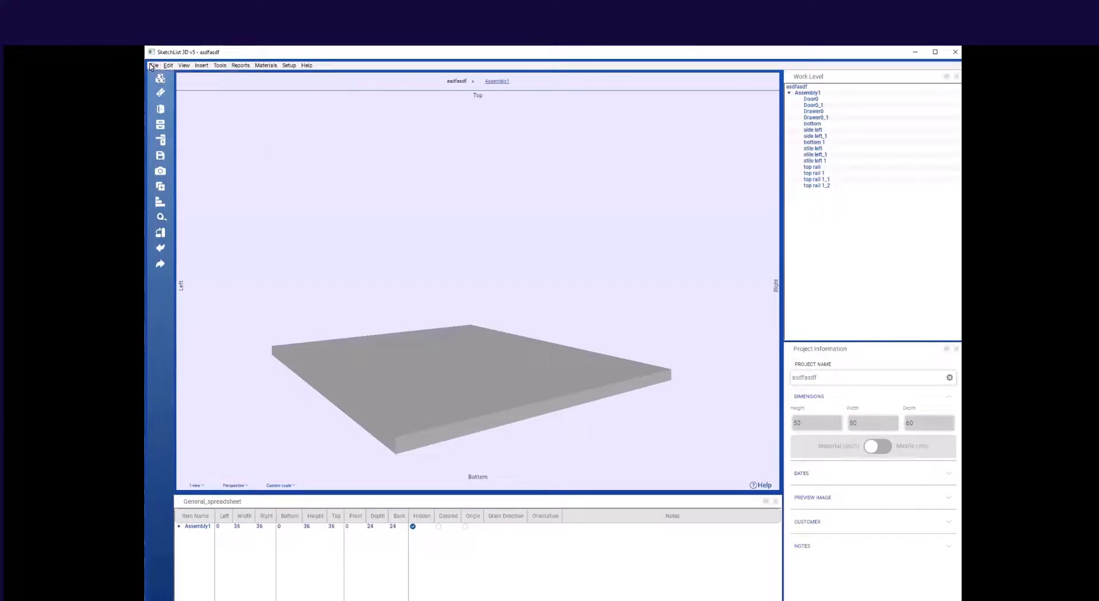
- Create a new project named "name tuesday" in inches with height 120, width 90 and depth 60
click(152, 66)
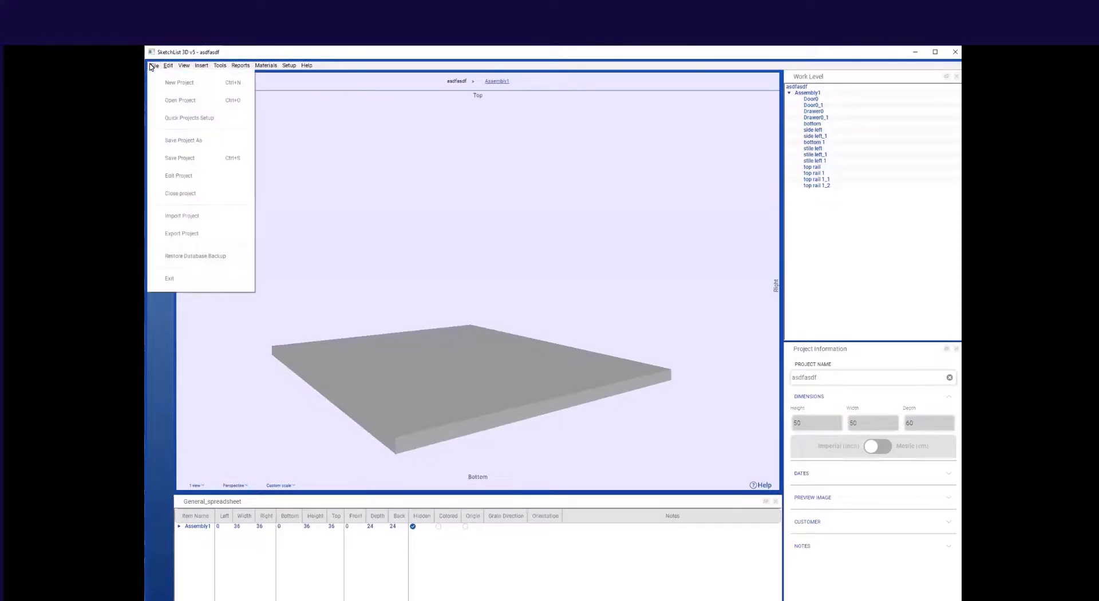
click(171, 83)
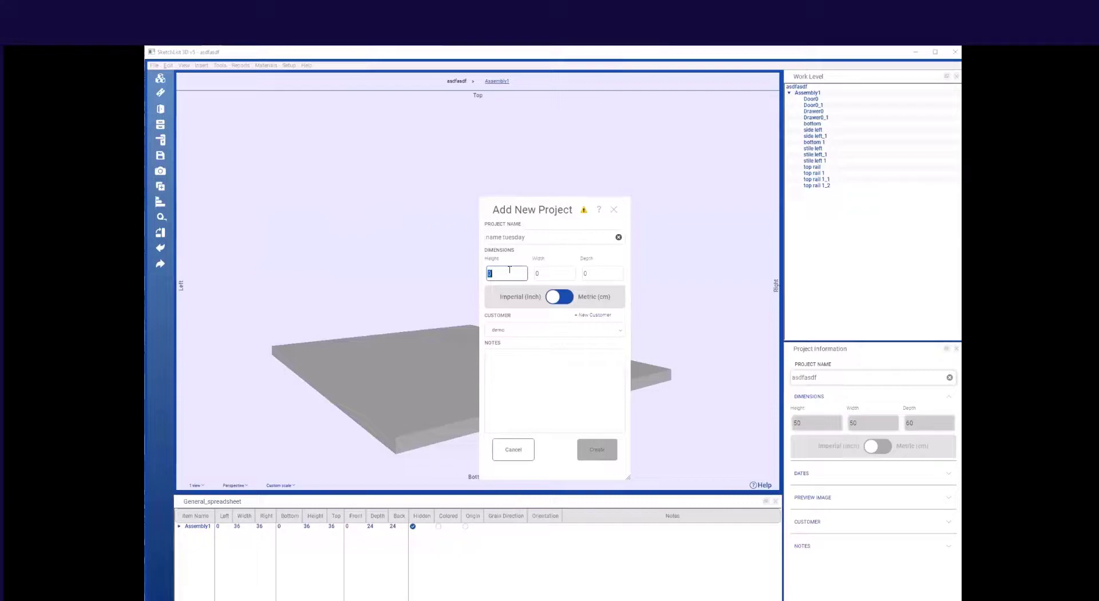
text(120)
click(549, 275)
text(60)
click(590, 273)
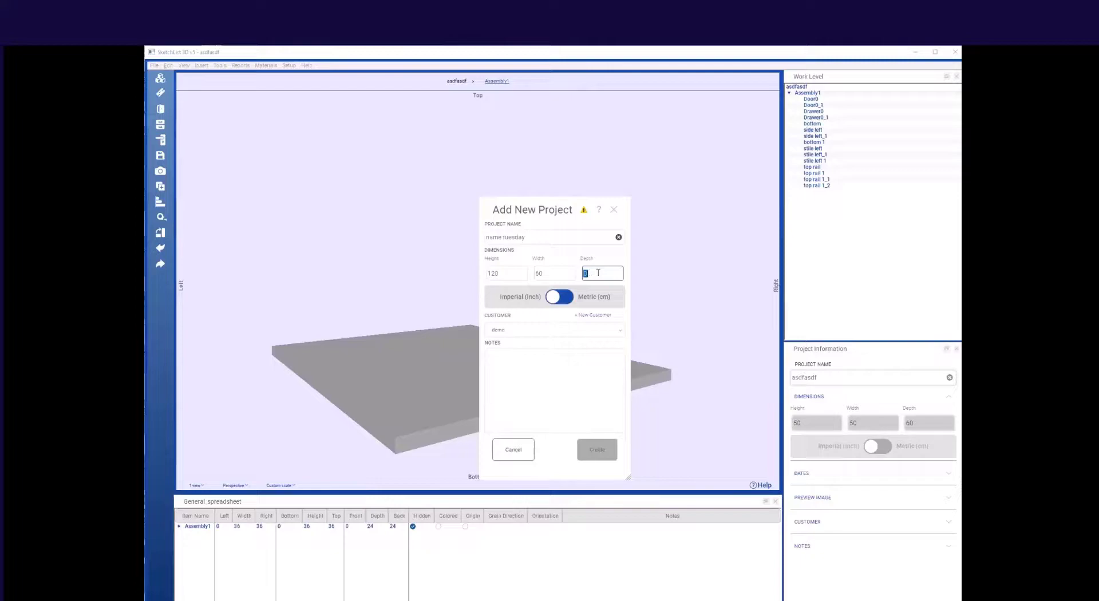
click(558, 273)
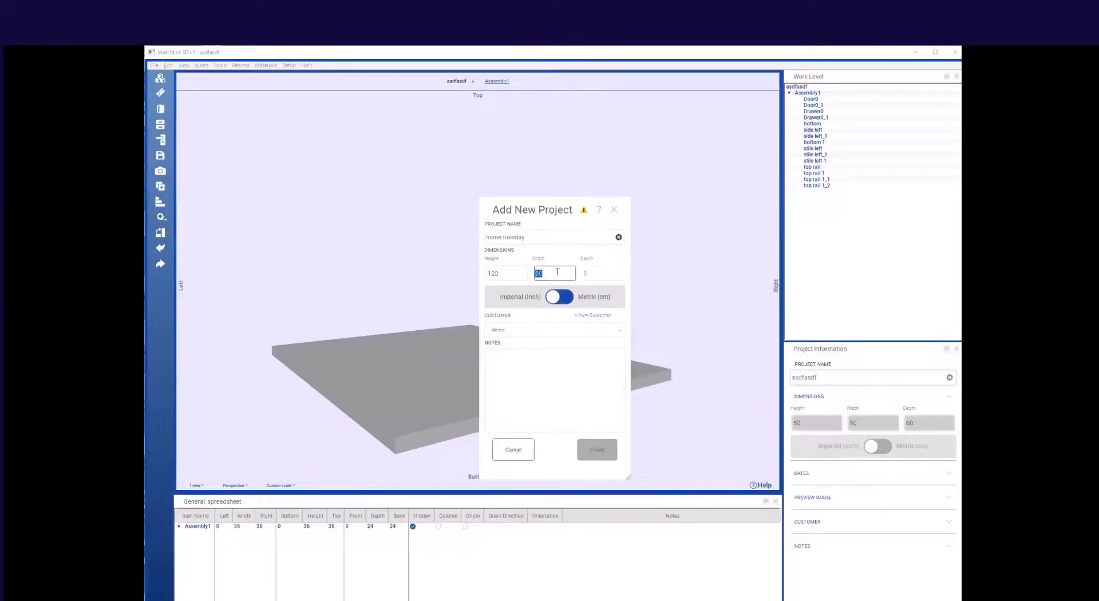
text(90)
click(591, 274)
text(60)
click(597, 449)
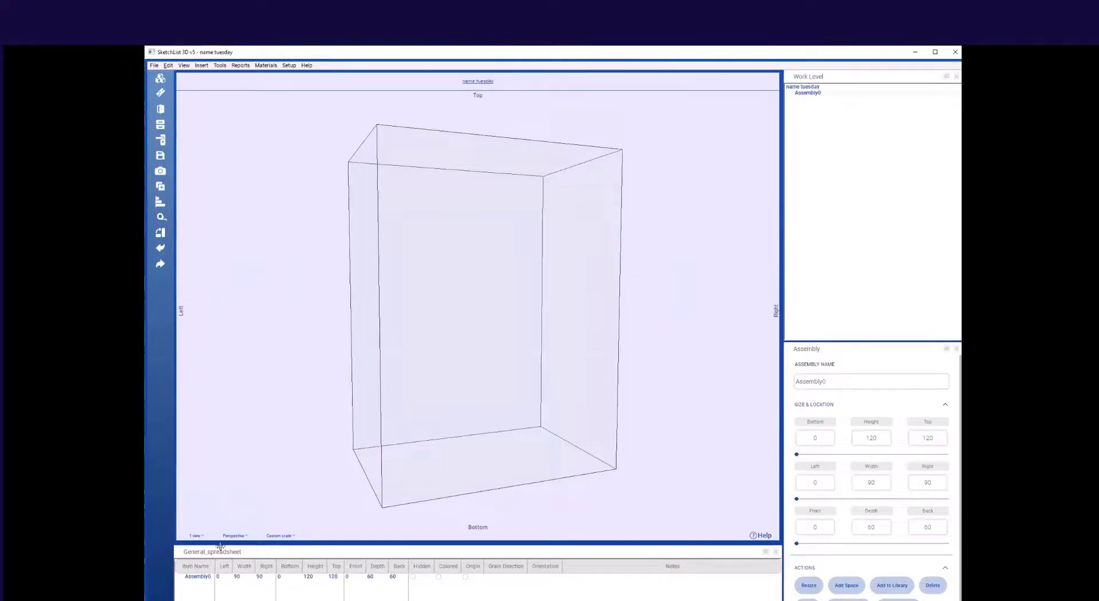
- Select Assembly0 and check the left, bottom and front coordinates of its front lower-left corner
click(204, 581)
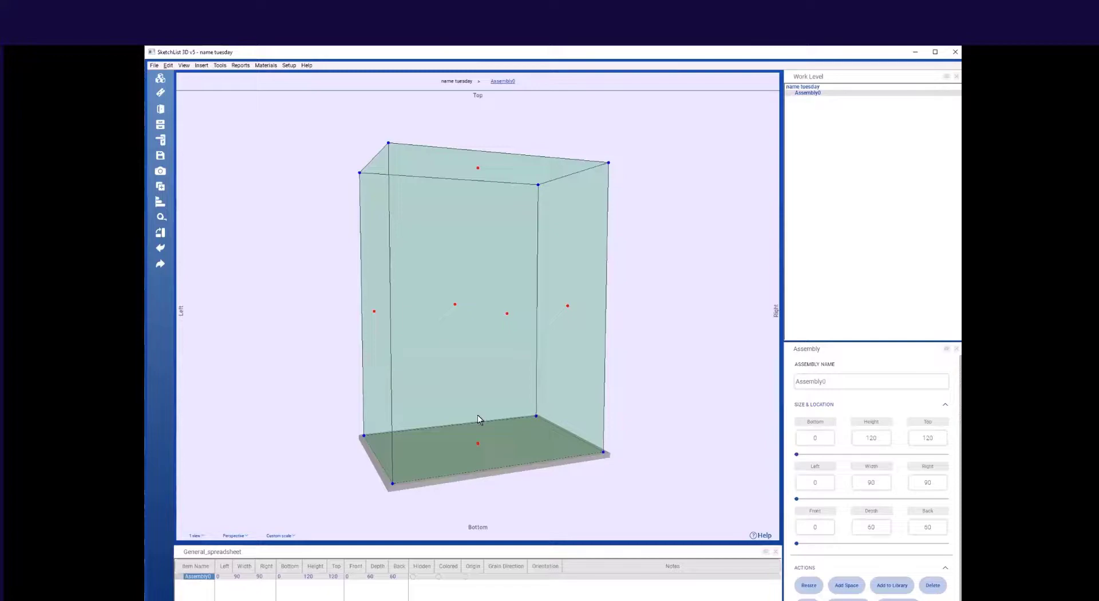
click(391, 483)
double_click(392, 484)
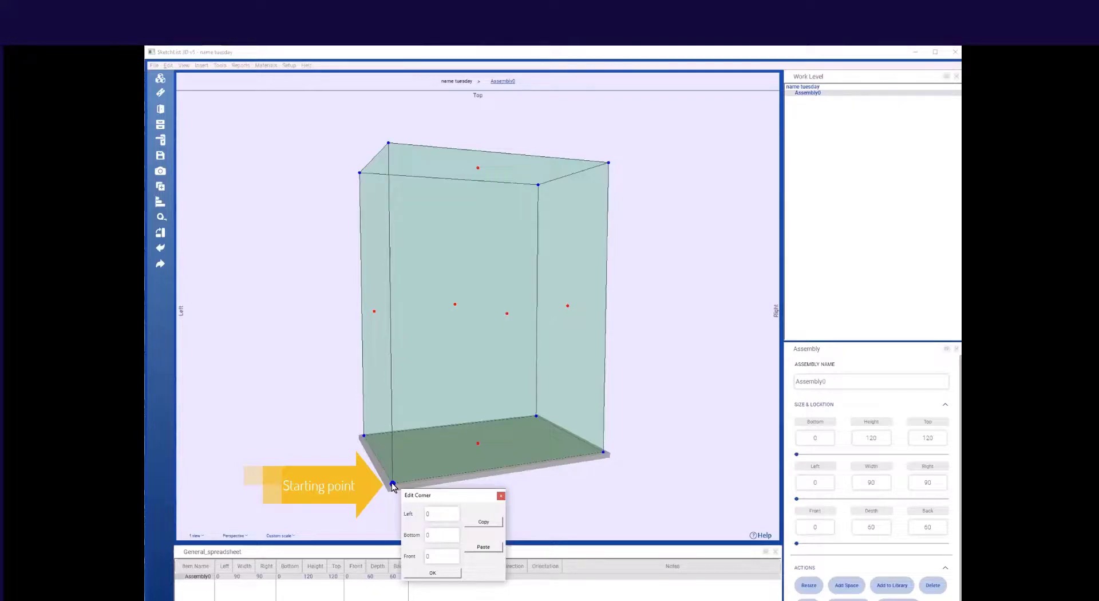
click(432, 512)
key(Tab)
key(Tab)
key(Tab)
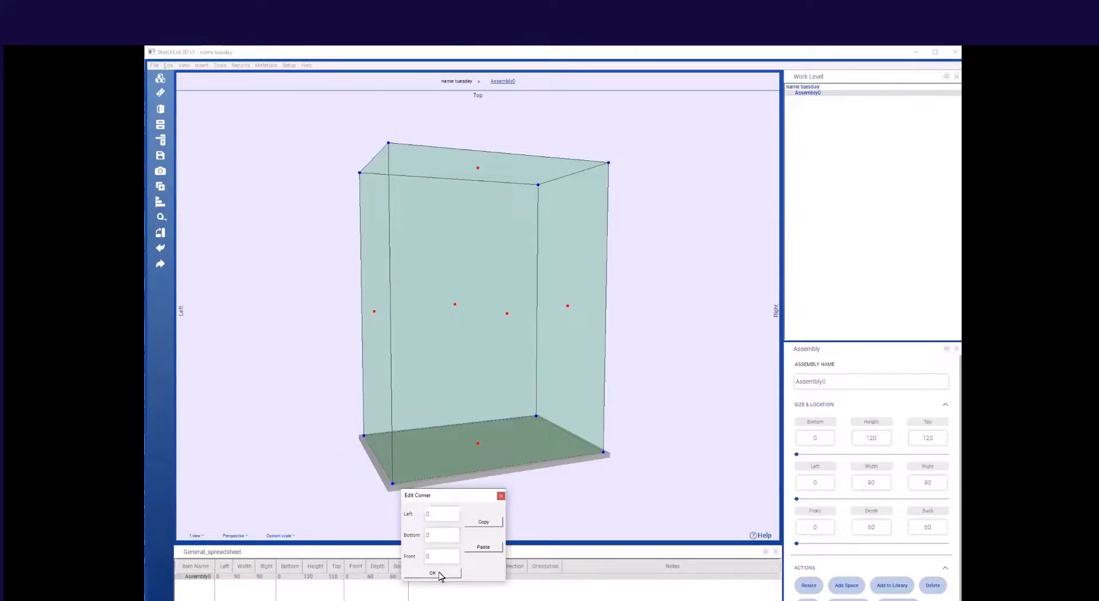
click(440, 575)
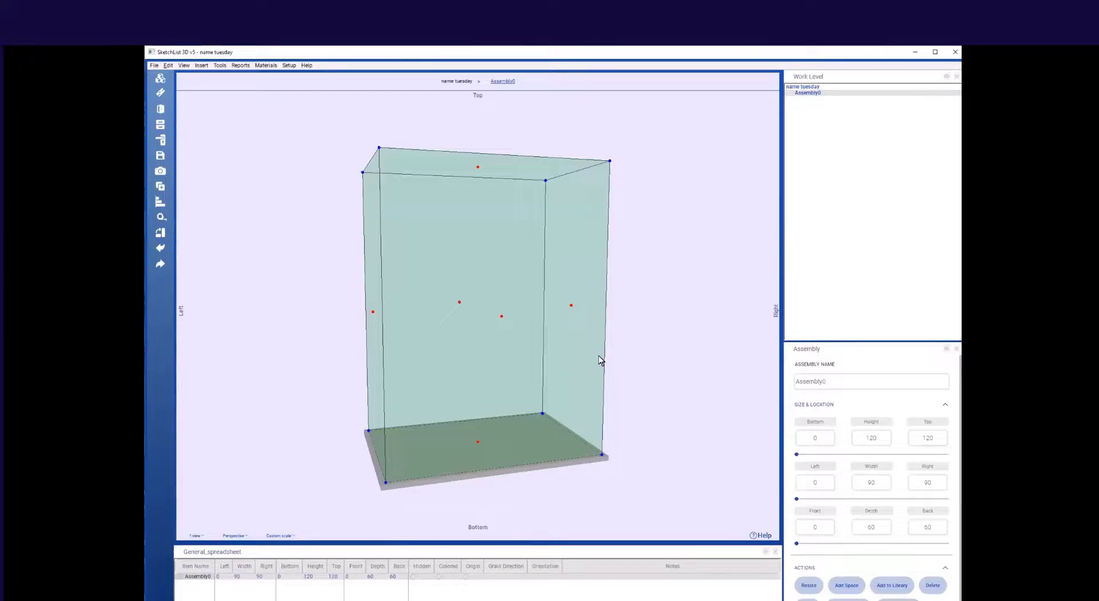
- Check the resize values of the assembly's right face, leave them as they are and deselect the assembly
click(571, 305)
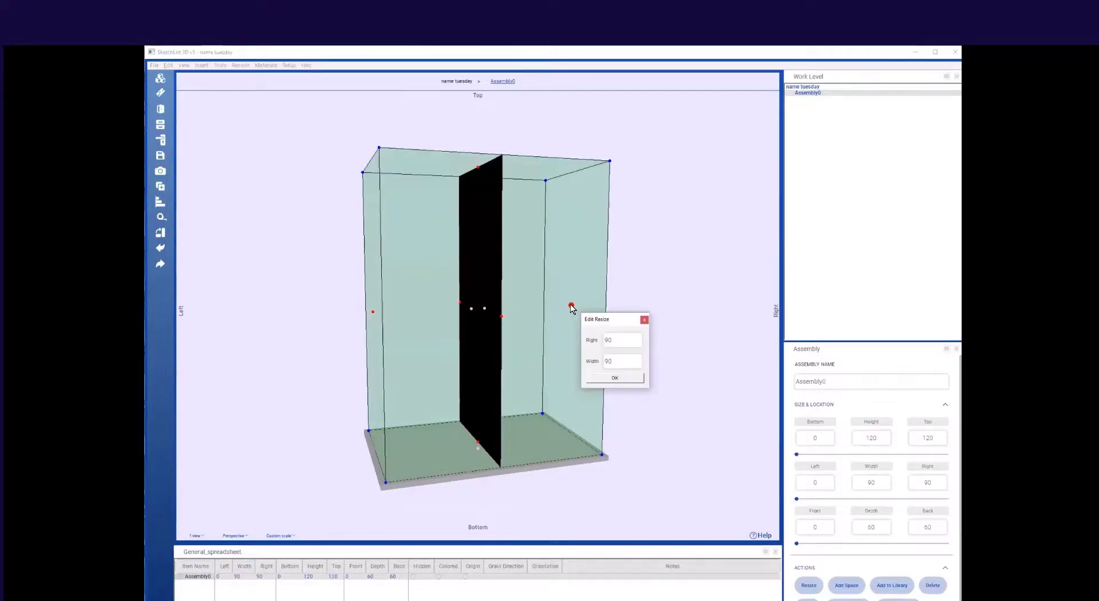
click(644, 321)
click(687, 379)
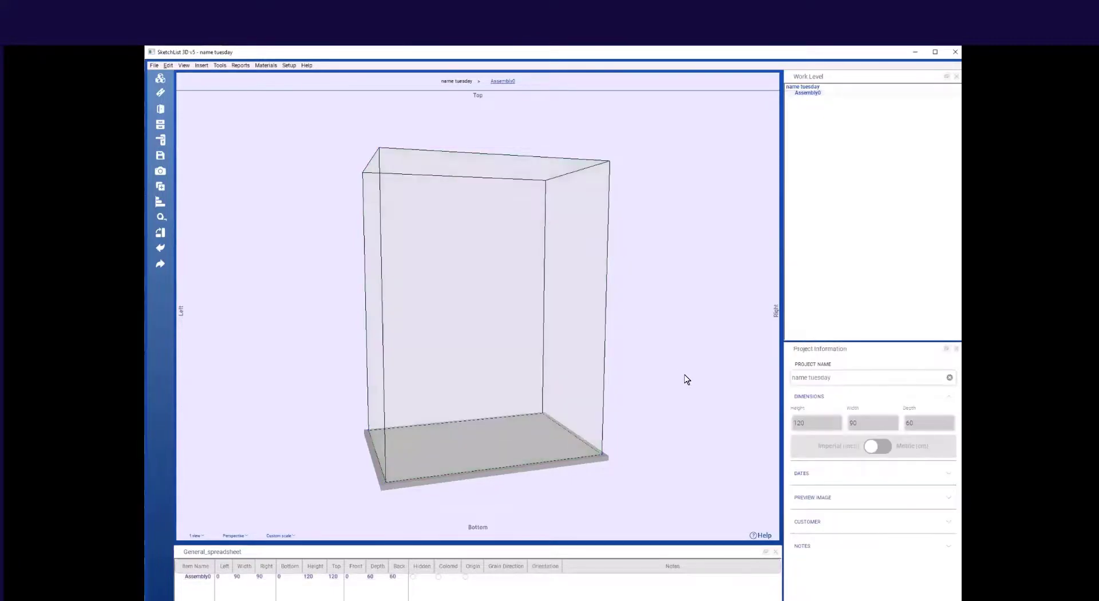
- Select the assembly in the 3D view and set its height to 36 inches
click(524, 419)
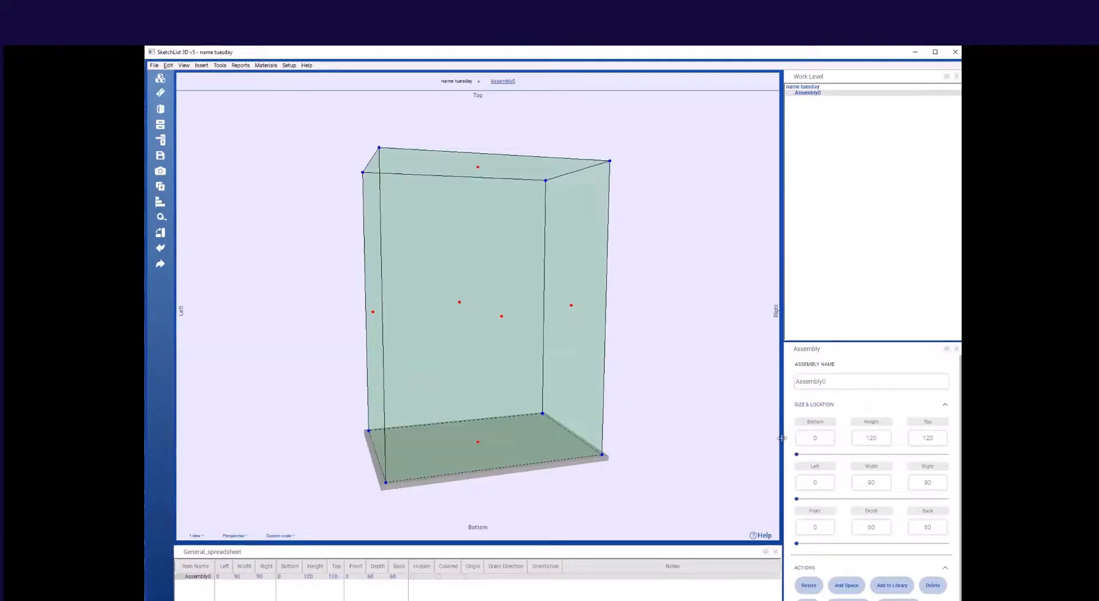
double_click(876, 438)
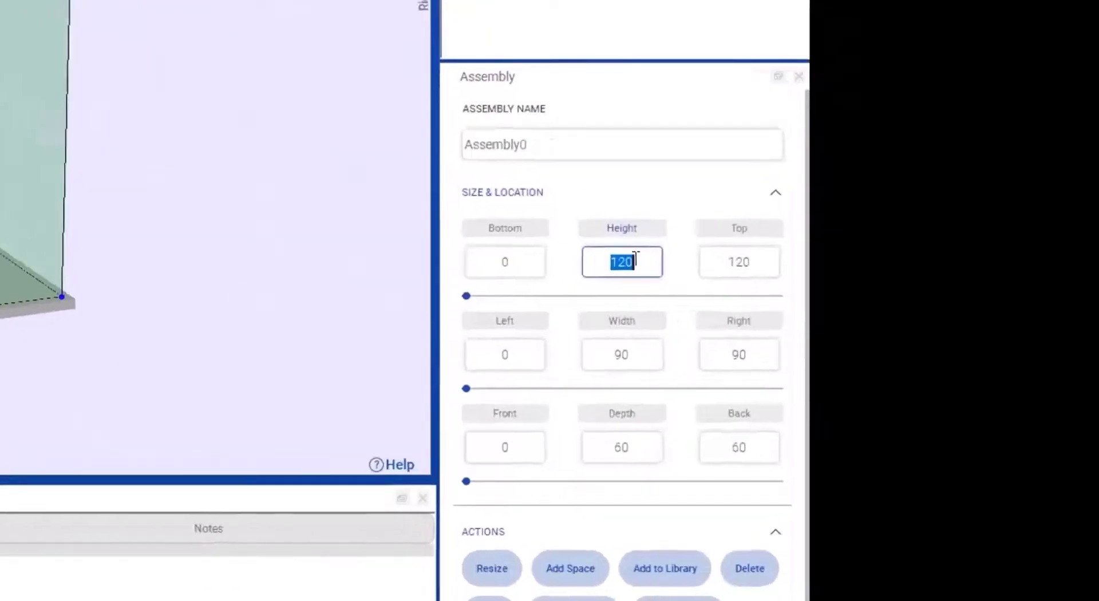
text(36)
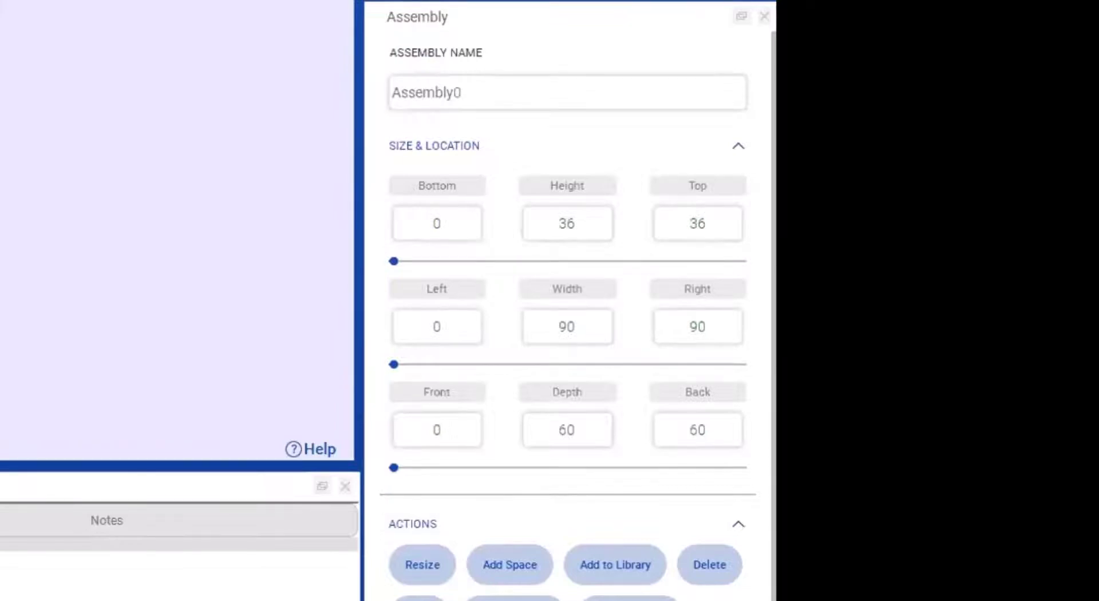
- Set the assembly's right position to 18 inches and have its width adjust to match
click(726, 331)
double_click(721, 323)
text(18)
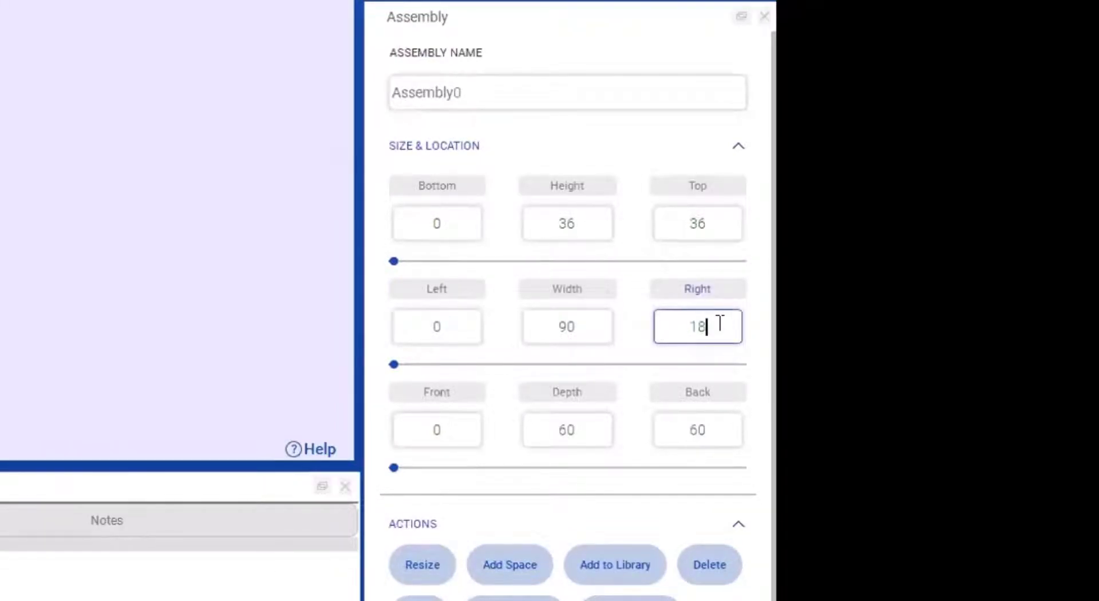
click(567, 290)
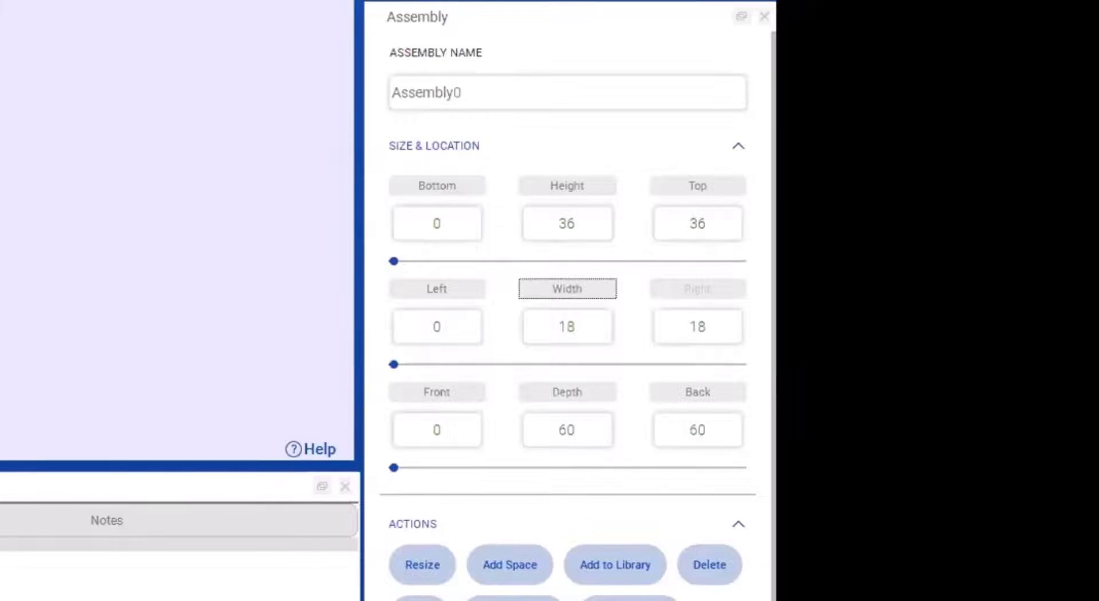
key(Tab)
click(559, 327)
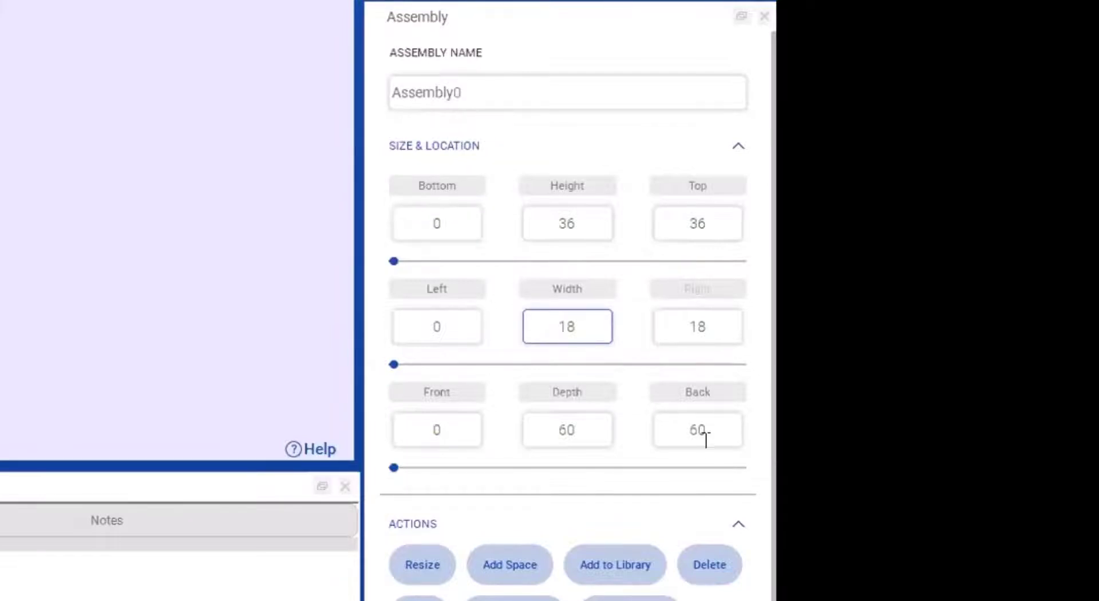
click(522, 485)
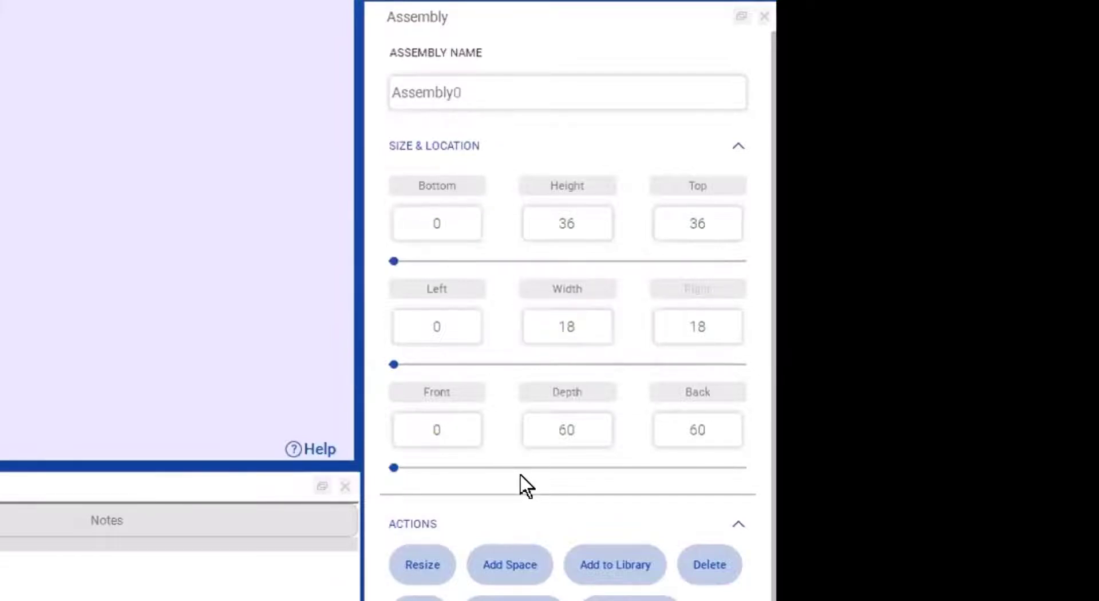
- Set the assembly's depth to 24 inches and have its back position adjust to match
double_click(553, 456)
text(24)
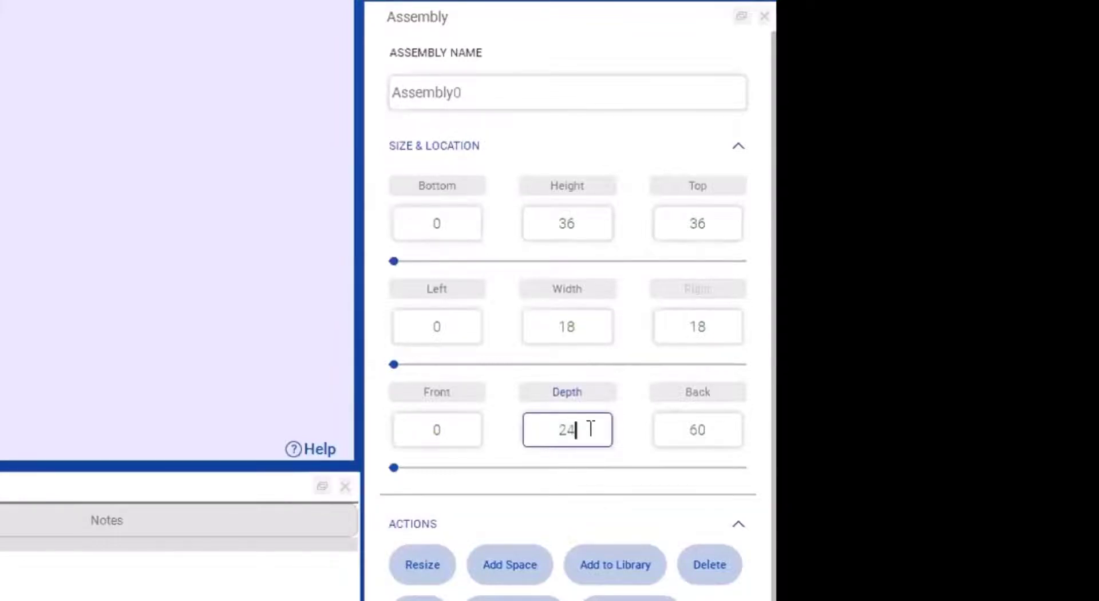
click(687, 393)
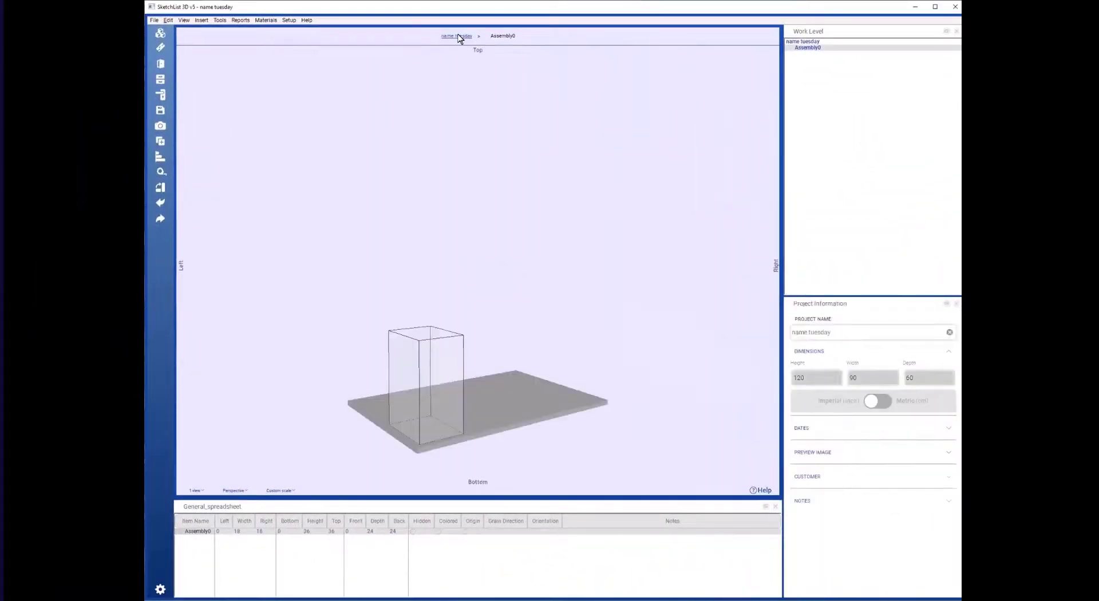
- Examine the resized assembly's size and position on the project floor from several angles
click(411, 376)
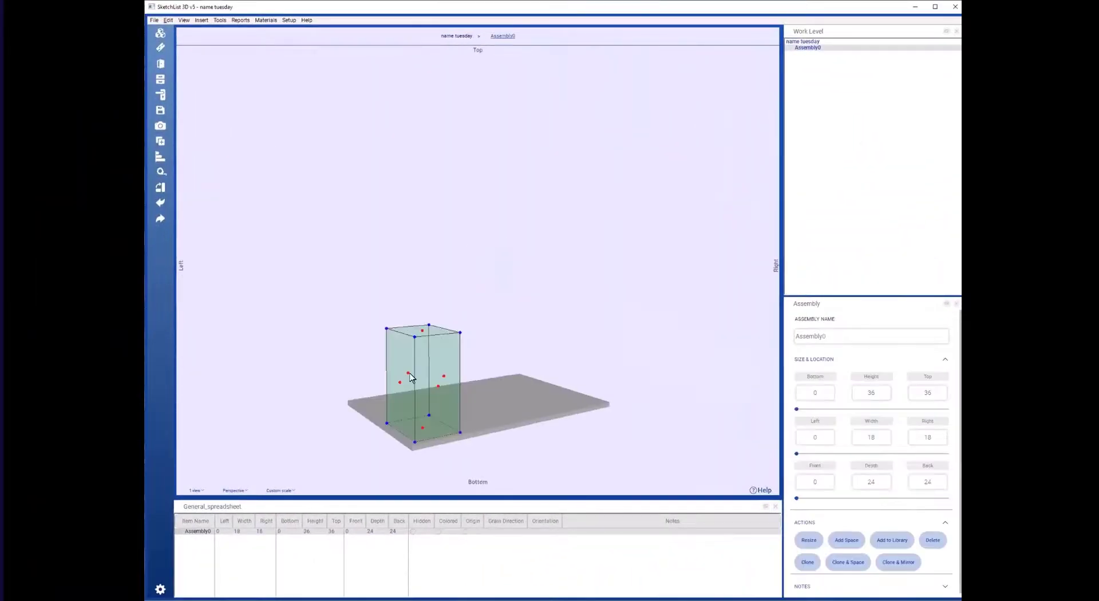
drag(427, 397, 421, 396)
click(421, 396)
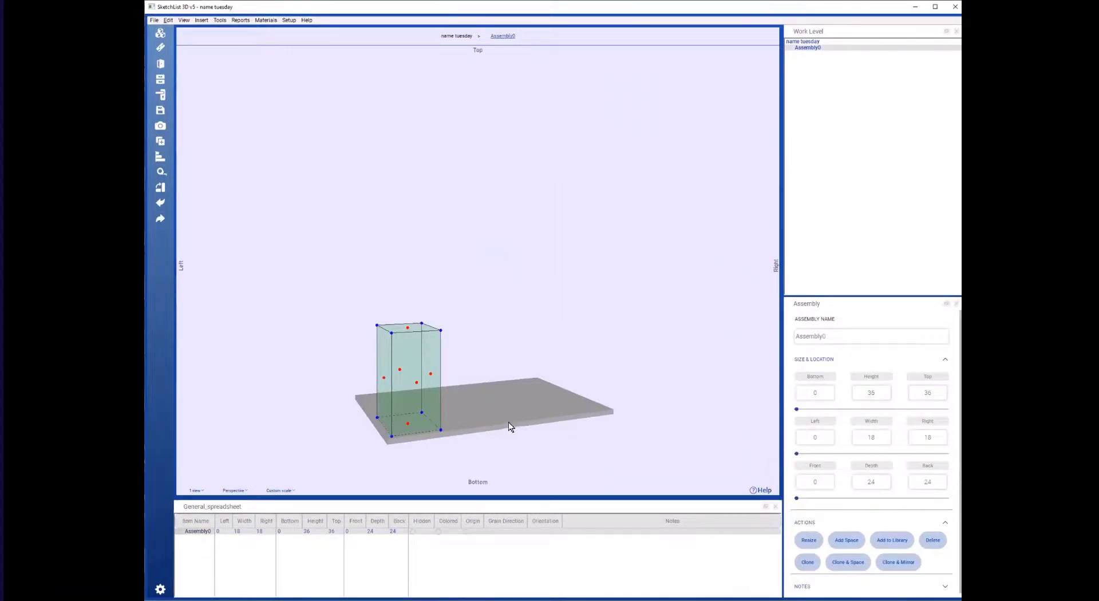
middle_drag(493, 404, 484, 358)
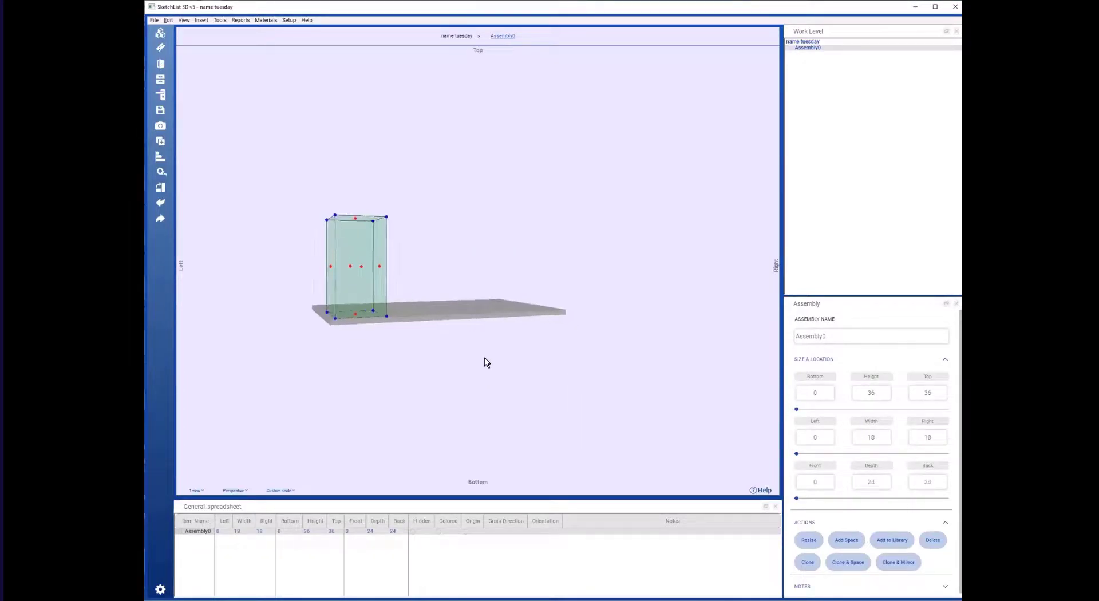
click(411, 321)
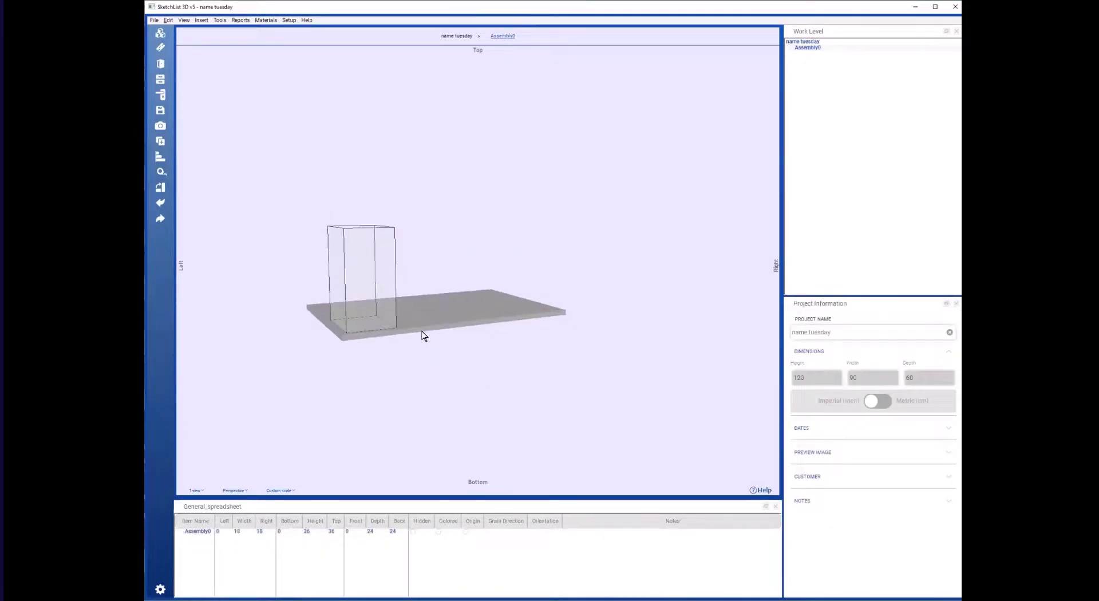
click(378, 289)
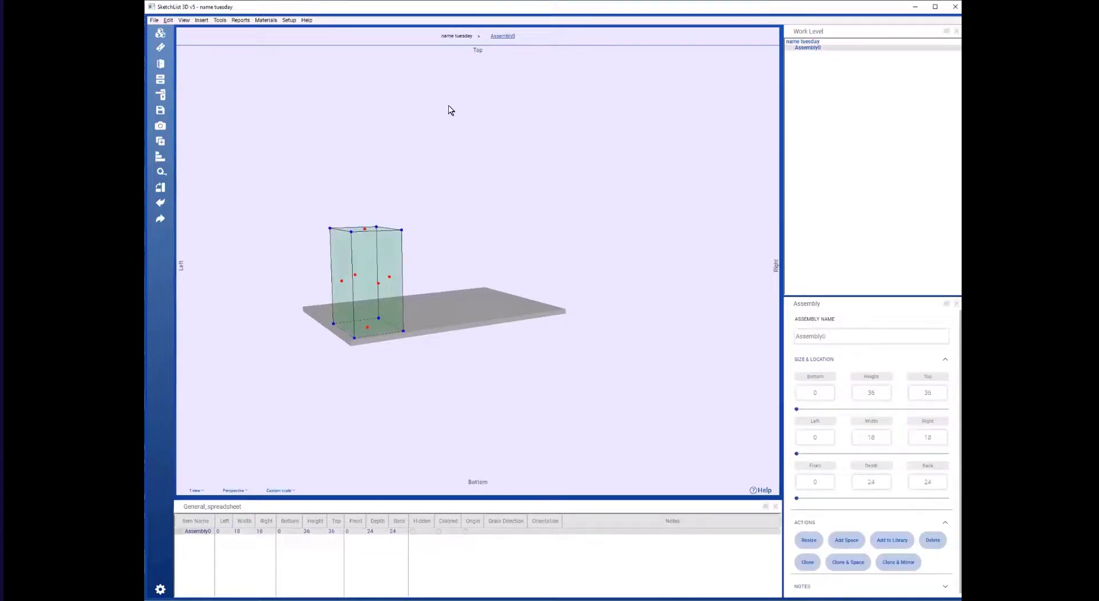
click(492, 383)
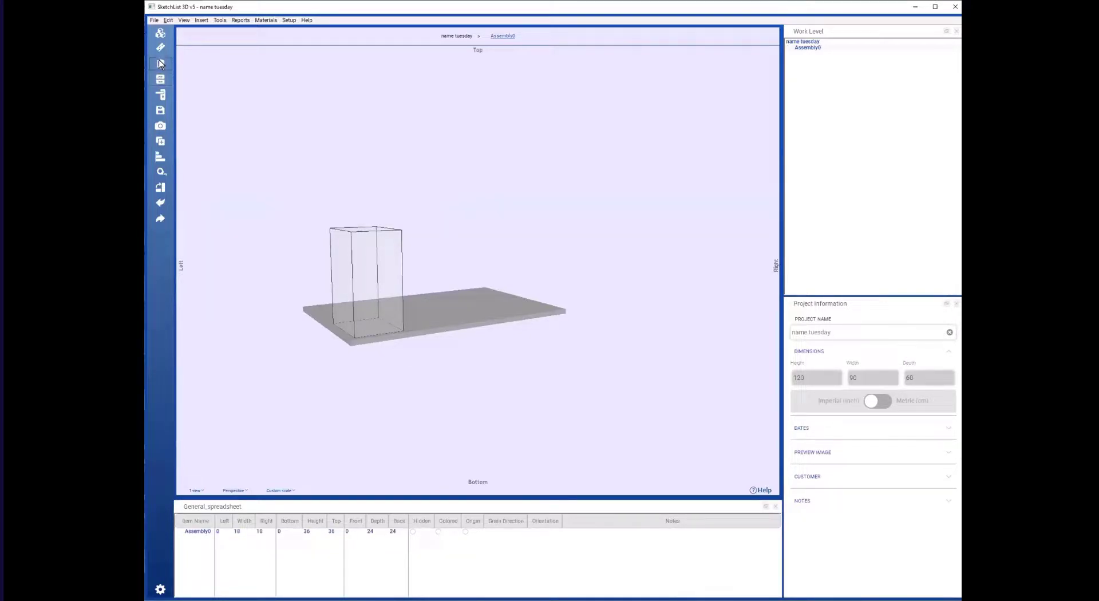
drag(452, 317, 450, 316)
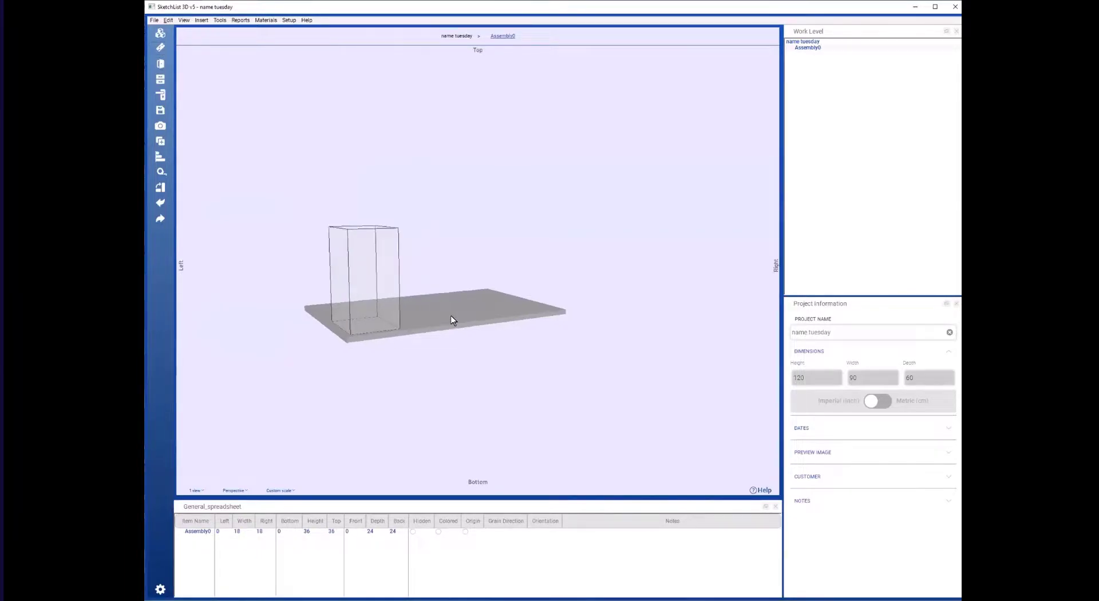
- Enter the work level of Assembly0 and add a door inside it
click(378, 271)
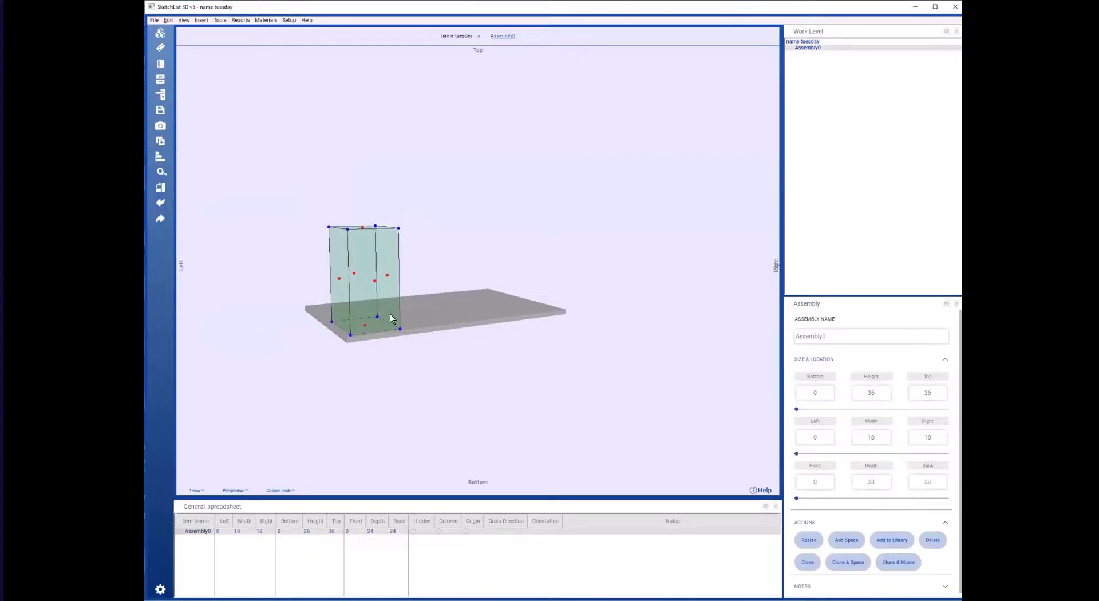
click(503, 36)
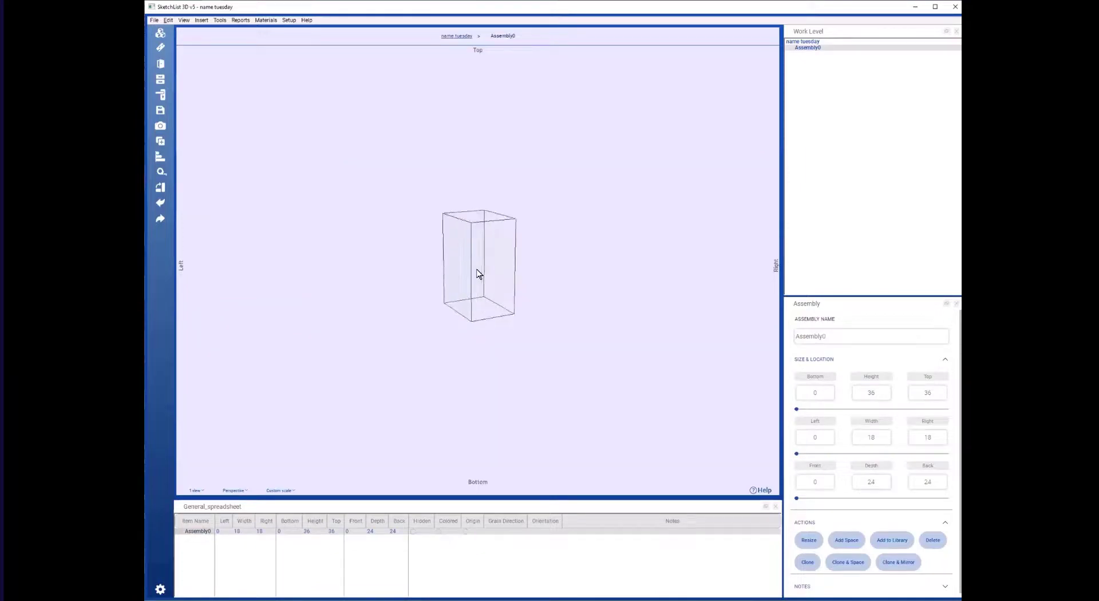
right_drag(438, 262, 434, 261)
drag(435, 262, 453, 258)
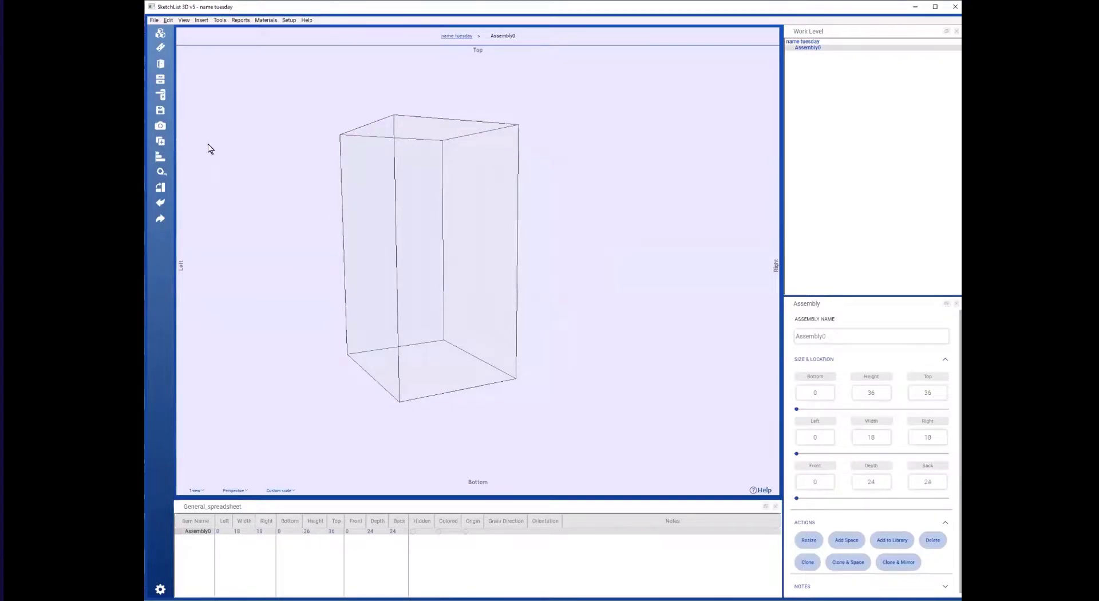
click(160, 63)
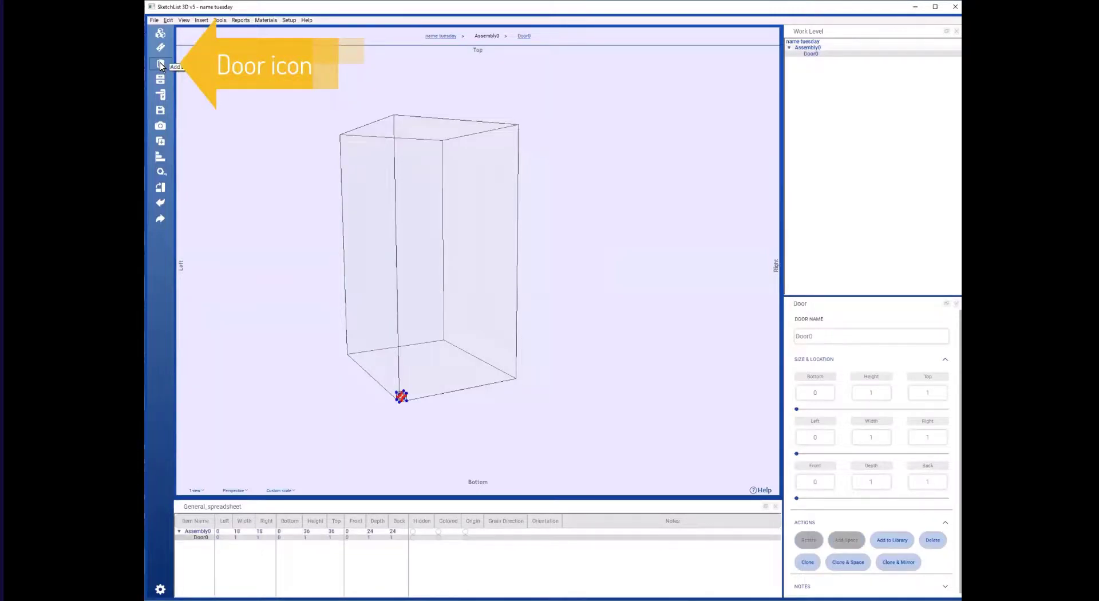
- Set the door's height to 24 inches and bottom position to 2 inches, and have its top position adjust to match
click(873, 391)
double_click(872, 392)
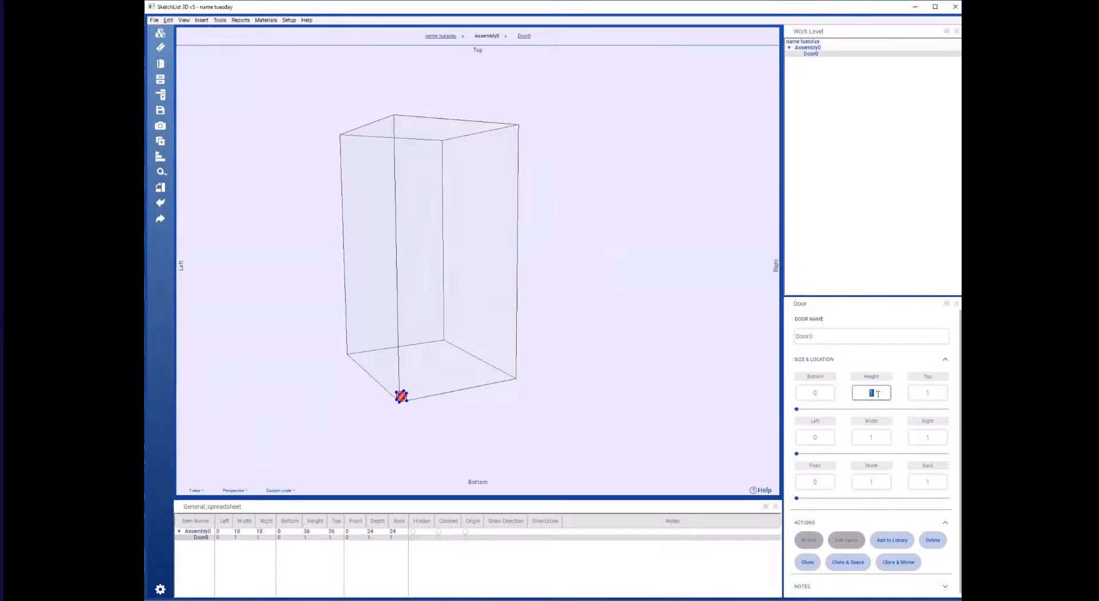
text(24)
key(Return)
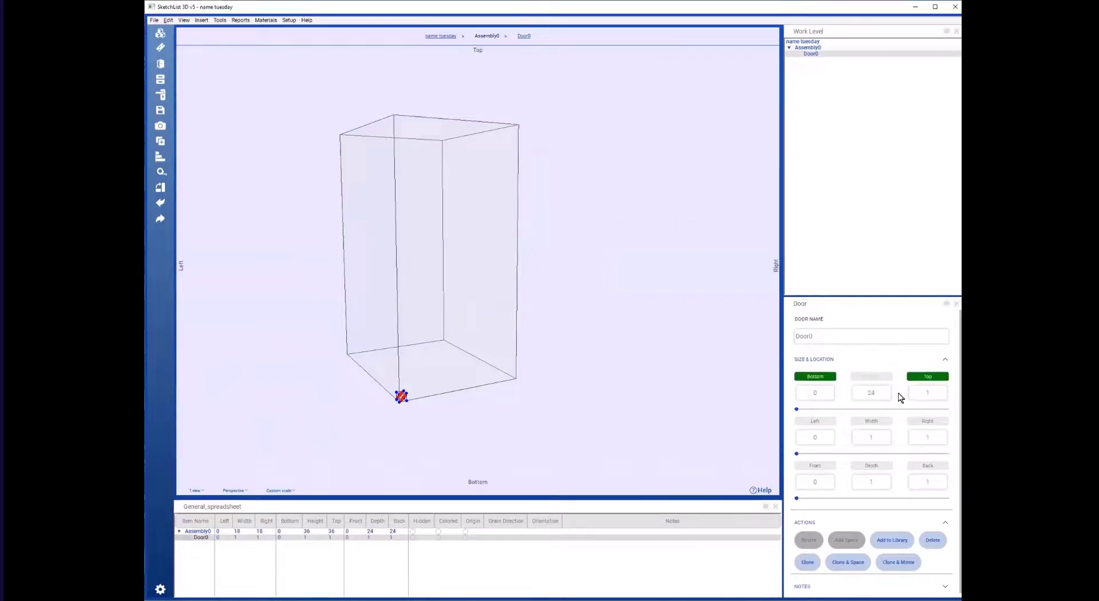
click(818, 393)
double_click(820, 392)
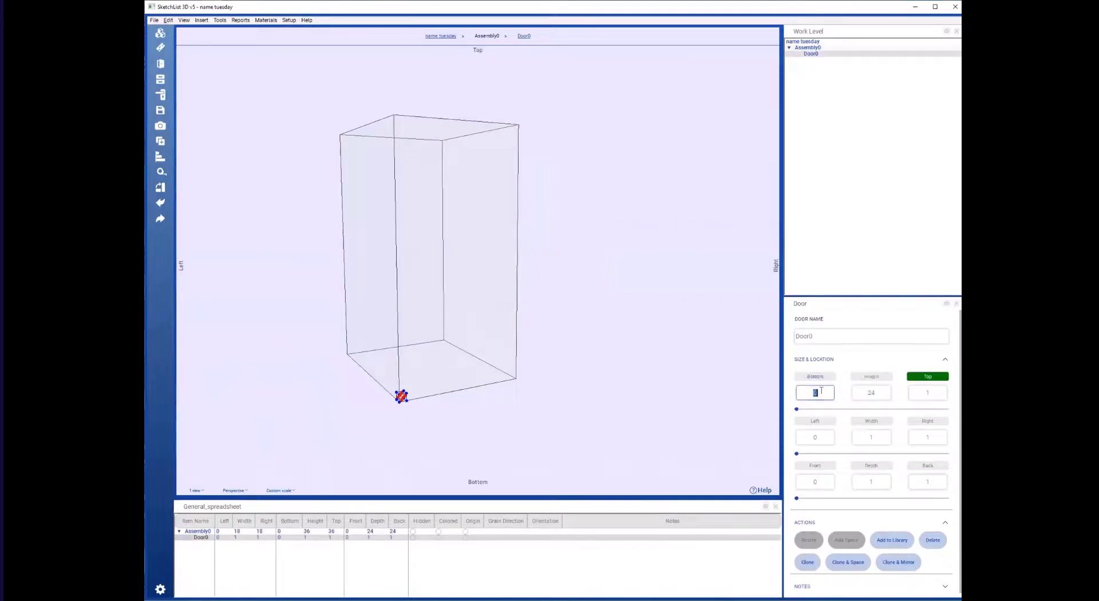
text(2)
click(929, 376)
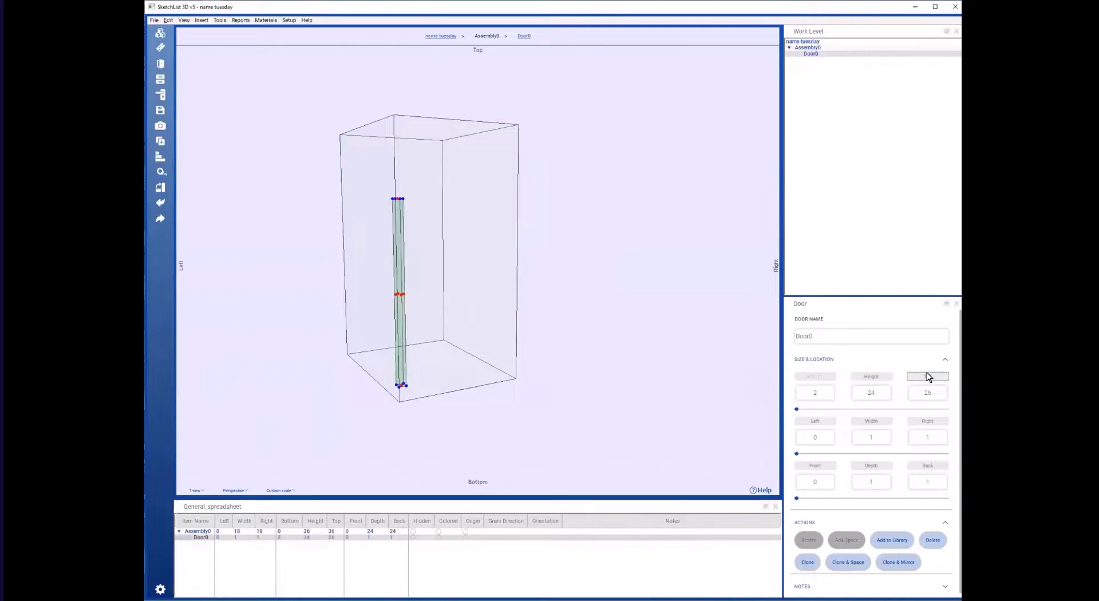
- Set the door's left position to 2 inches and right position to 16 inches, and have its width adjust to match
double_click(815, 437)
text(2)
double_click(929, 437)
text(16)
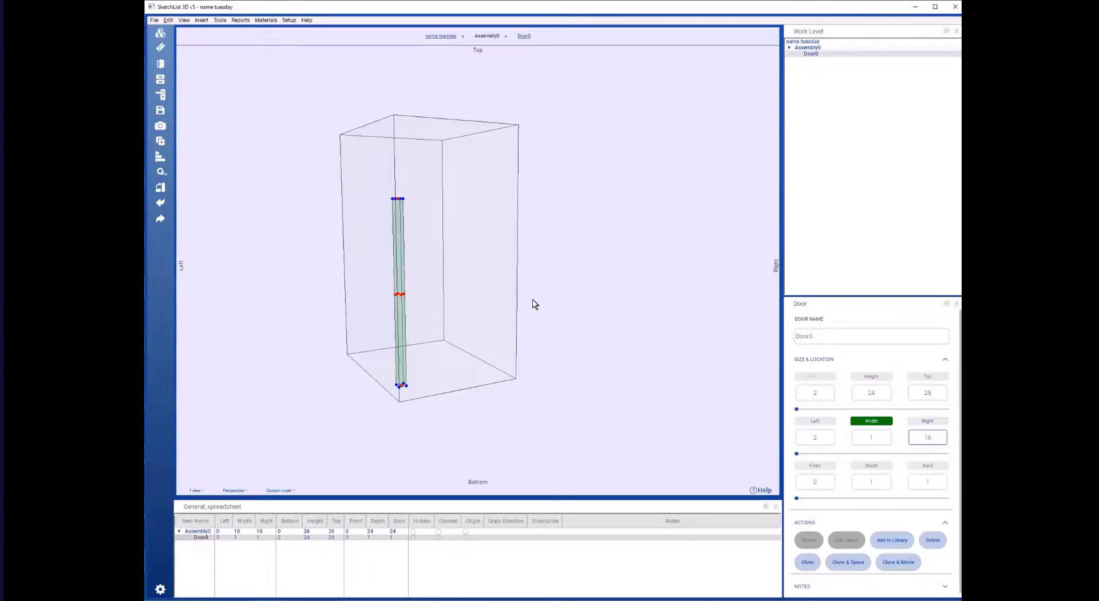
click(874, 422)
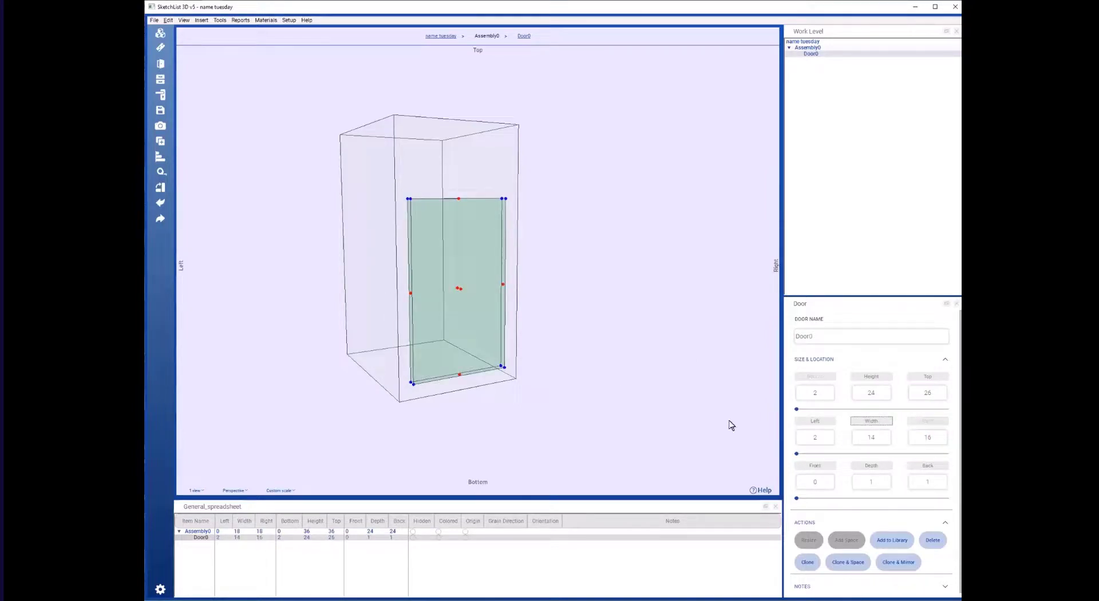
- Add a drawer inside Assembly0 and set its left position to 2 inches in the spreadsheet
drag(458, 344, 447, 343)
click(447, 342)
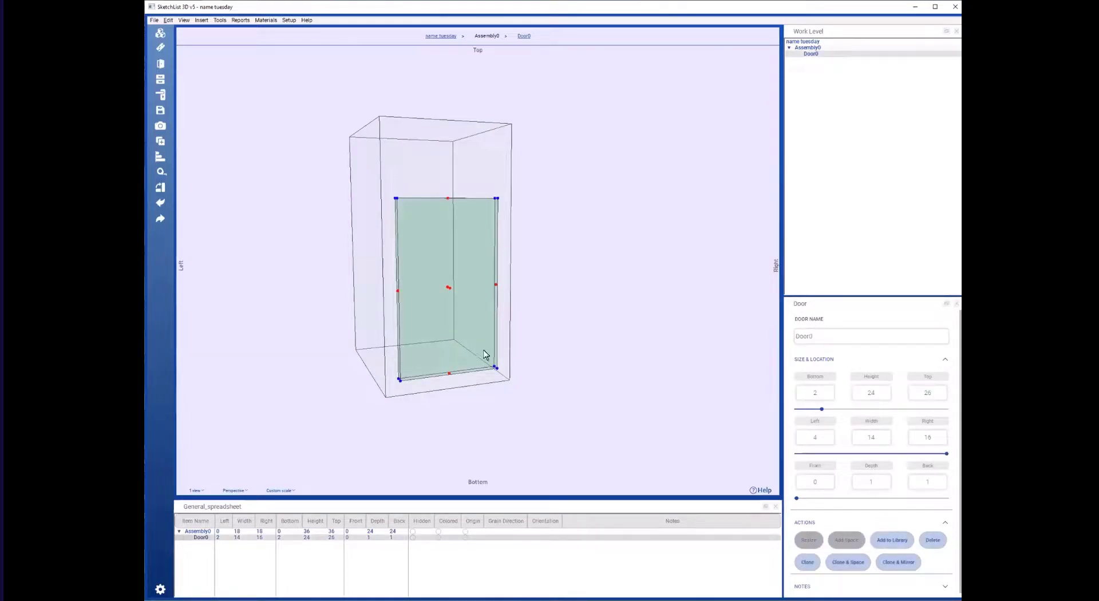
drag(440, 319, 458, 321)
click(459, 322)
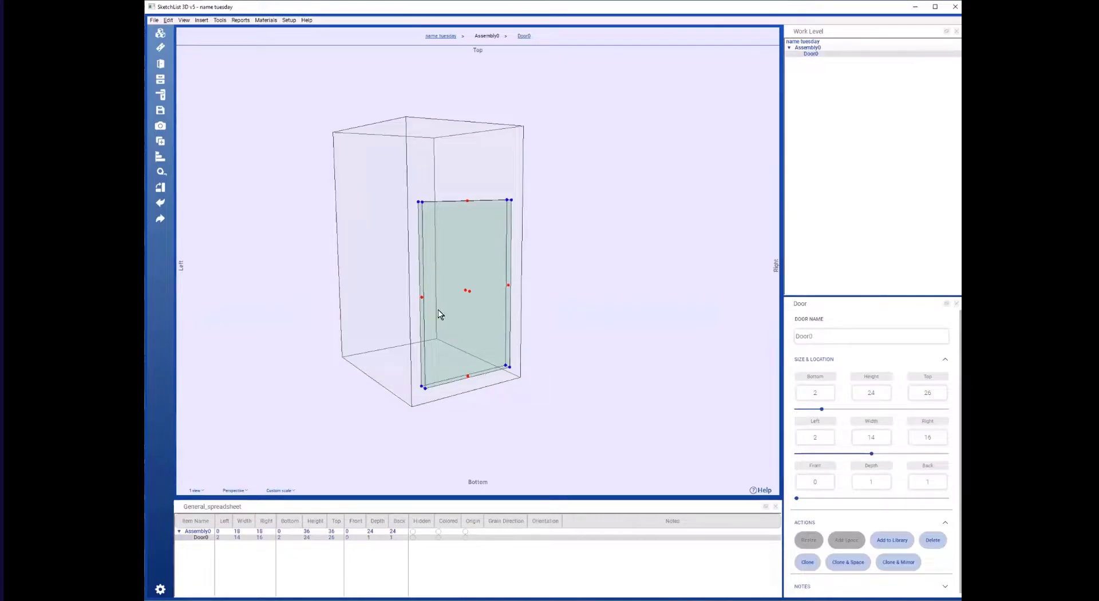
click(160, 80)
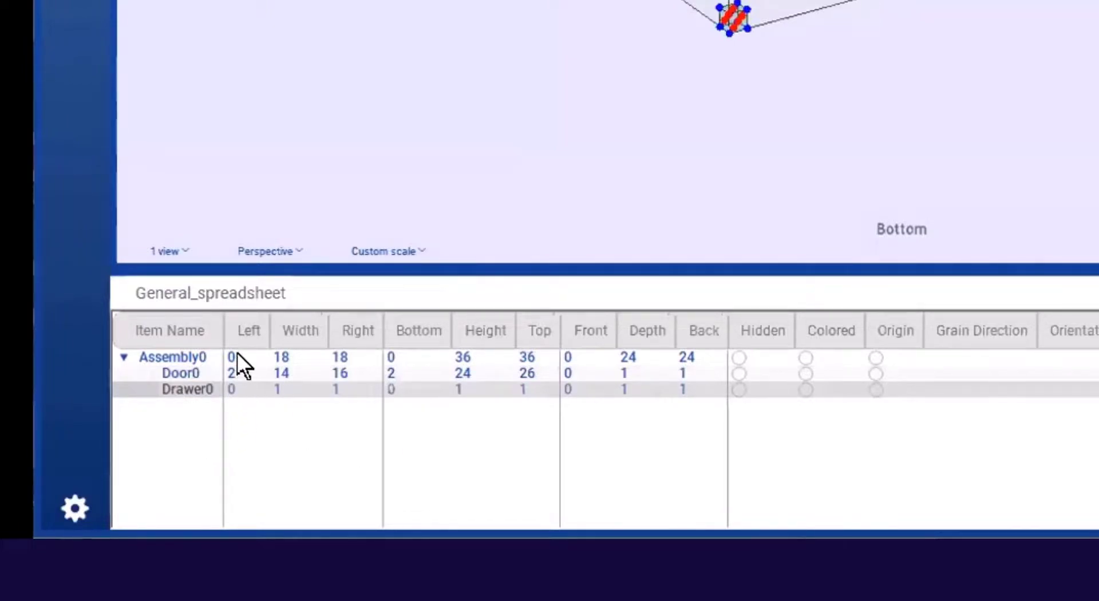
click(245, 389)
text(2)
key(Tab)
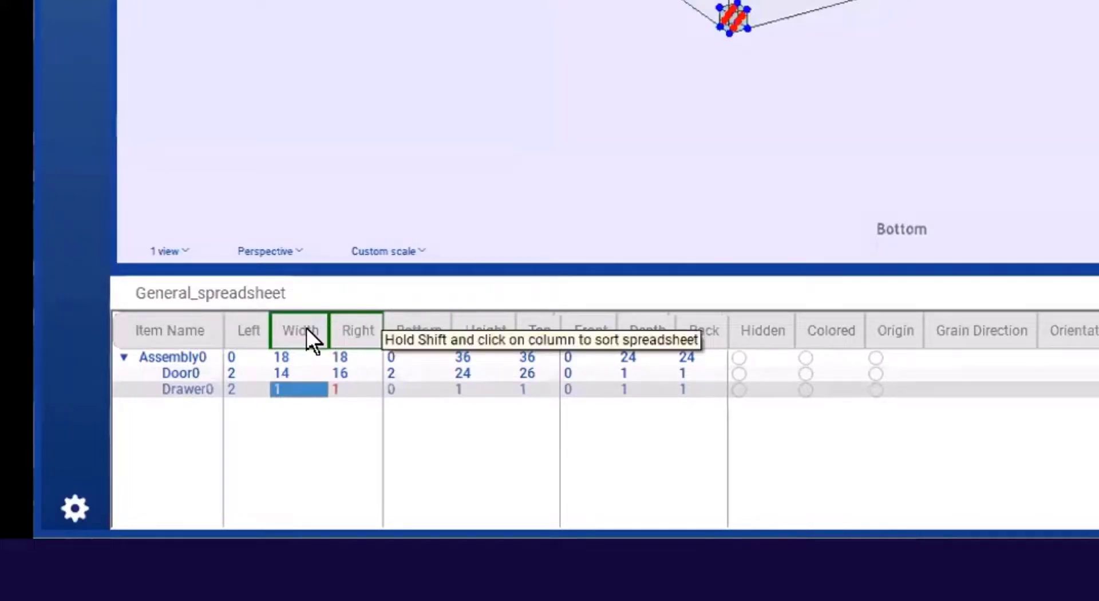
- Set the drawer's width to 14 inches in the spreadsheet and have its right position adjust to match
double_click(304, 383)
click(297, 424)
click(293, 388)
click(293, 388)
text(14)
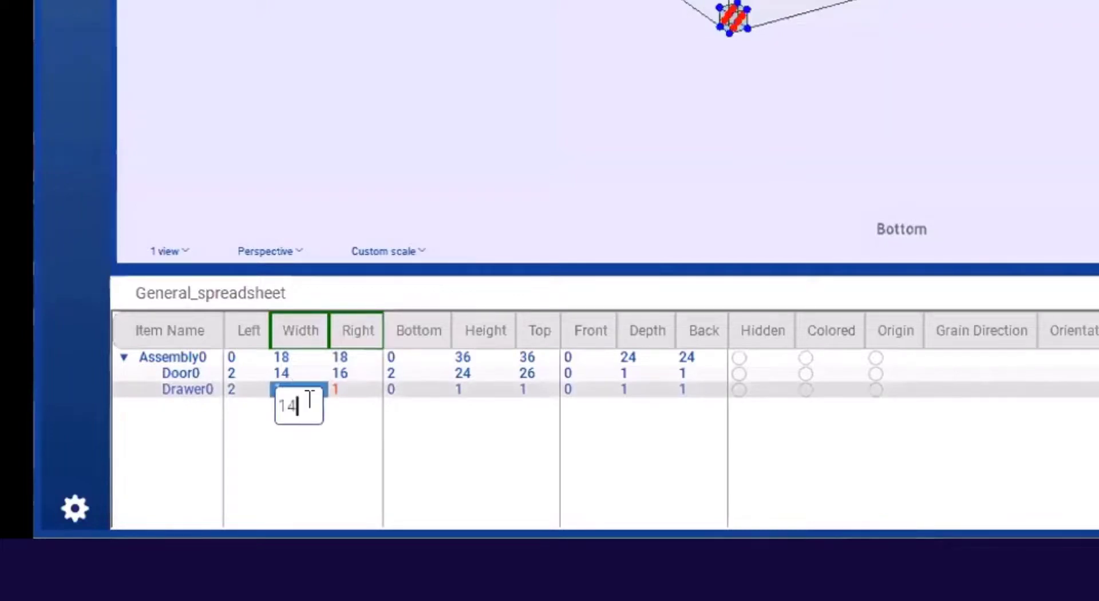
key(Return)
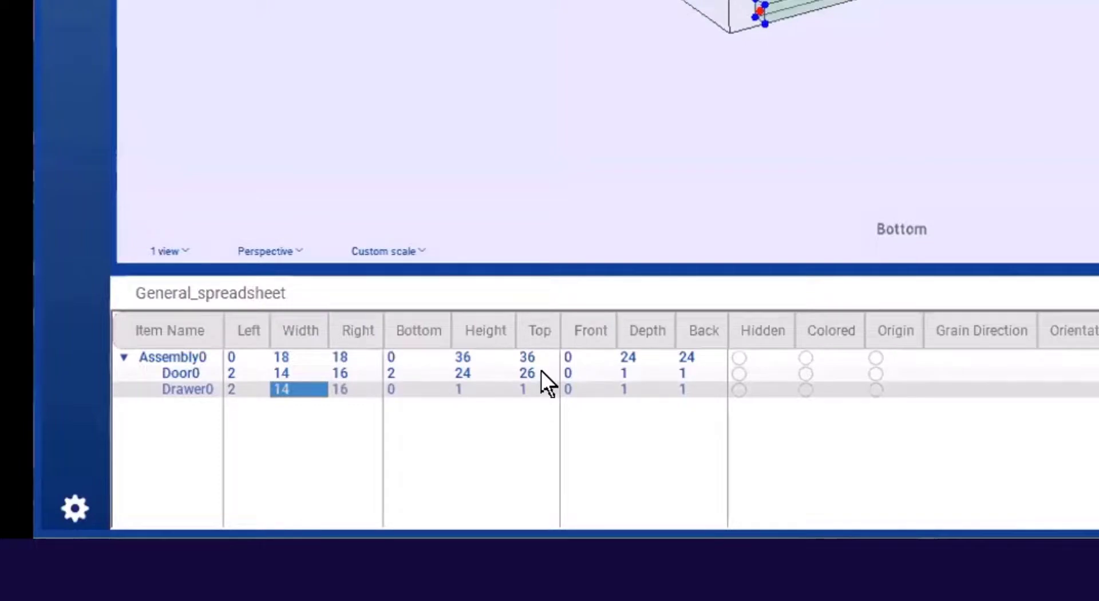
- Set the drawer's bottom position to 27 inches and its height to 4 inches in the spreadsheet
click(411, 384)
text(2)
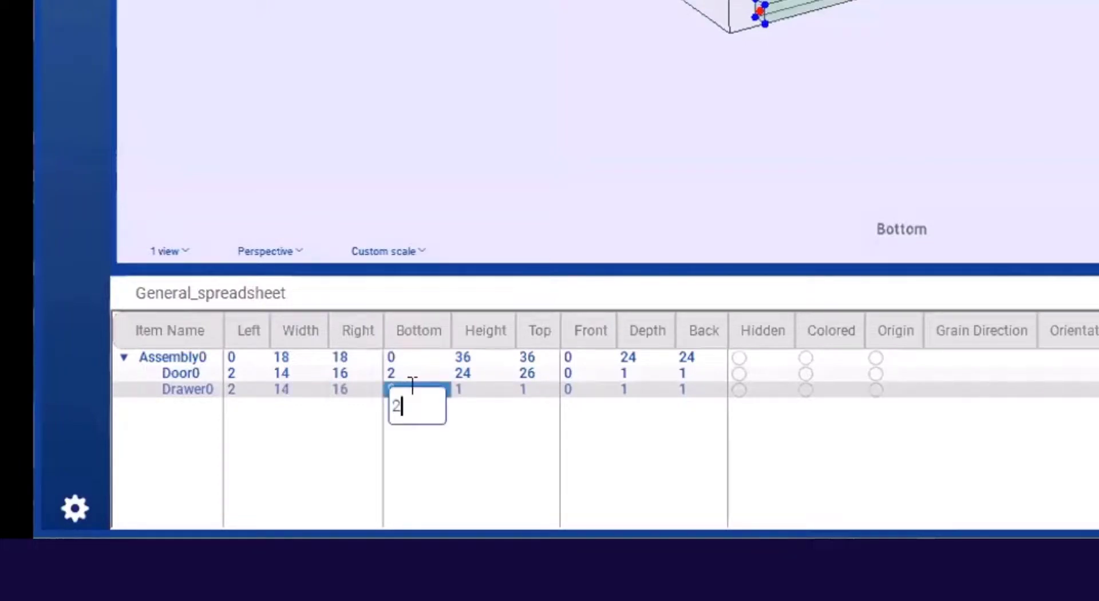
text(7)
click(477, 386)
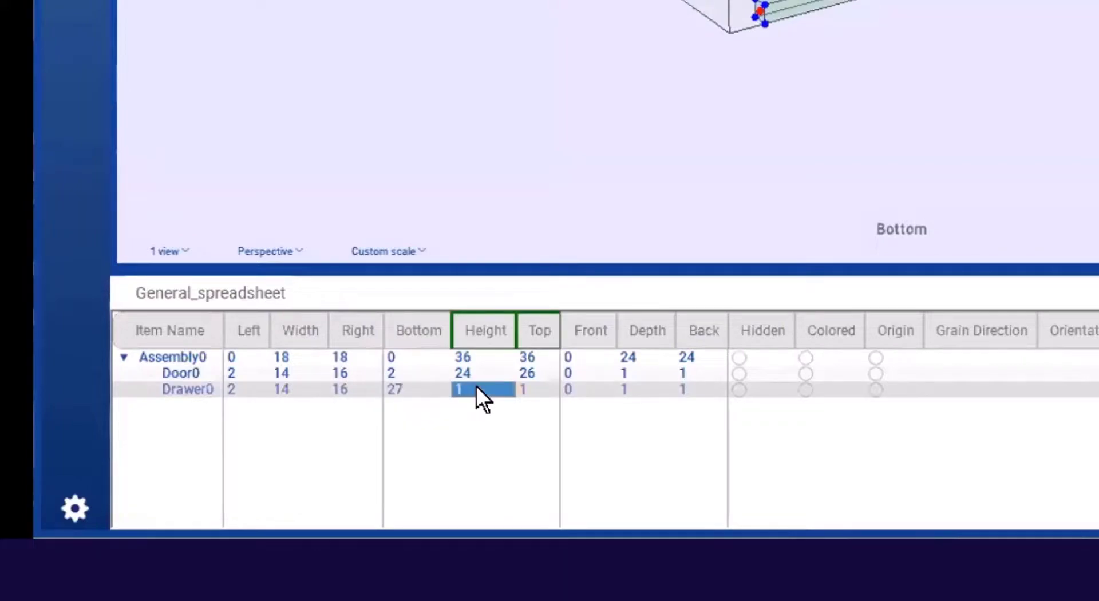
text(4)
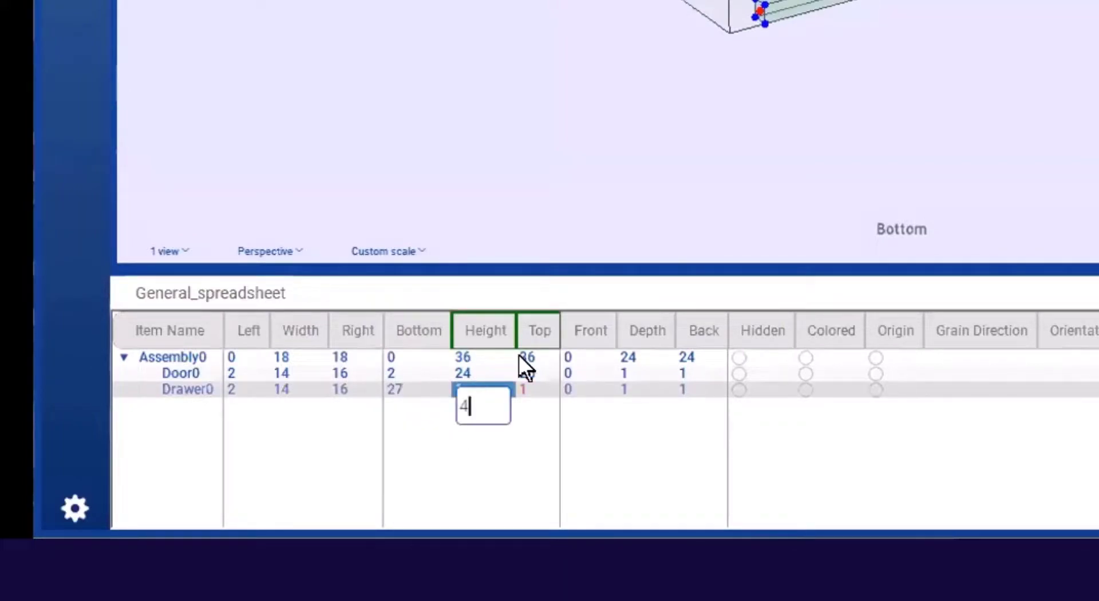
key(Return)
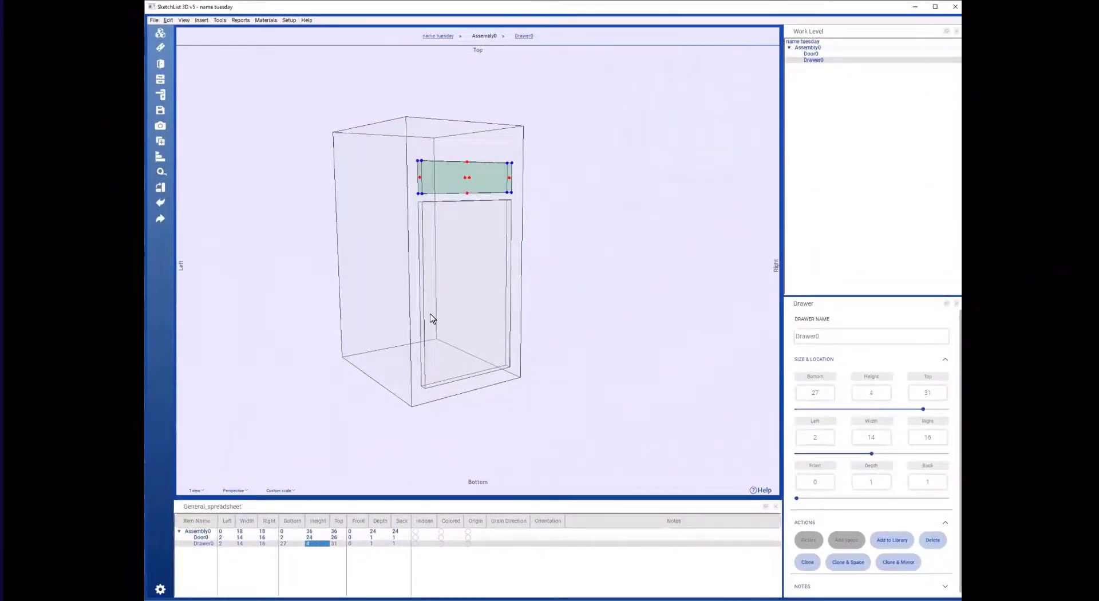
- Set the drawer's height to 6 inches and its depth to 20 inches in the spreadsheet
click(319, 545)
text(6)
key(Return)
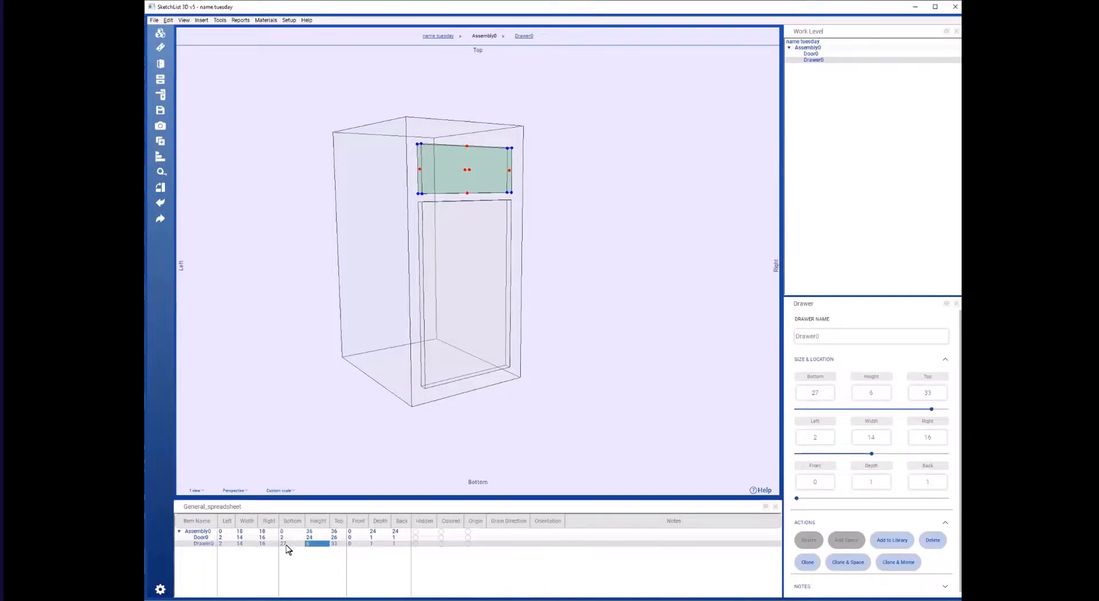
click(377, 543)
text(20)
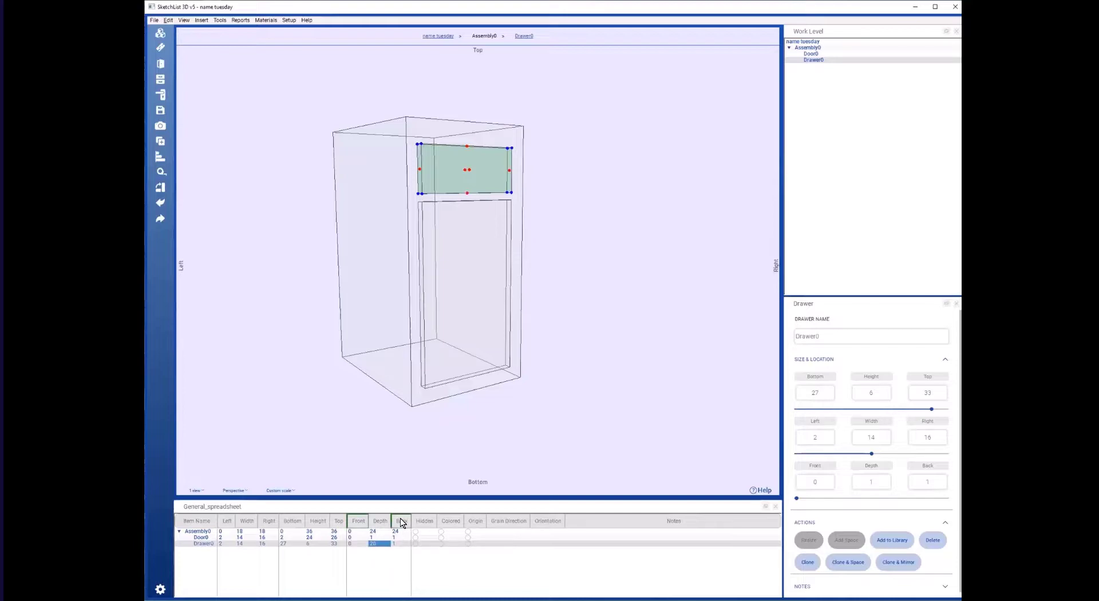
key(Return)
- Return to the project's work level and view the assembly with its door and drawer on the project floor
click(451, 317)
middle_drag(385, 315, 454, 157)
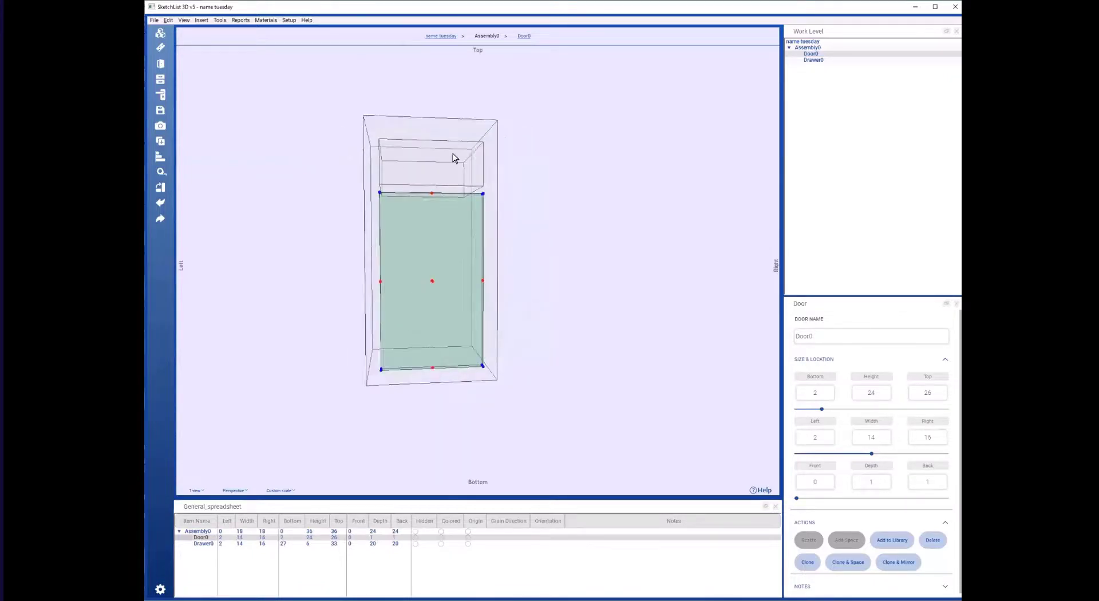
click(452, 36)
click(394, 386)
middle_drag(394, 385, 405, 411)
click(417, 397)
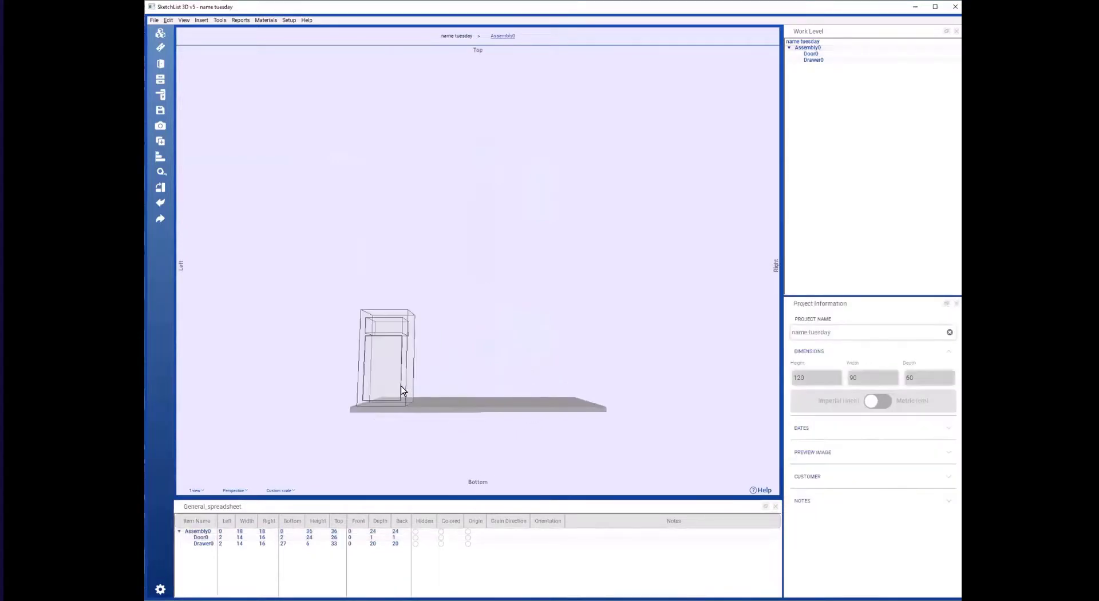
mouse_move(412, 380)
middle_down()
mouse_move(387, 373)
mouse_move(422, 380)
middle_up()
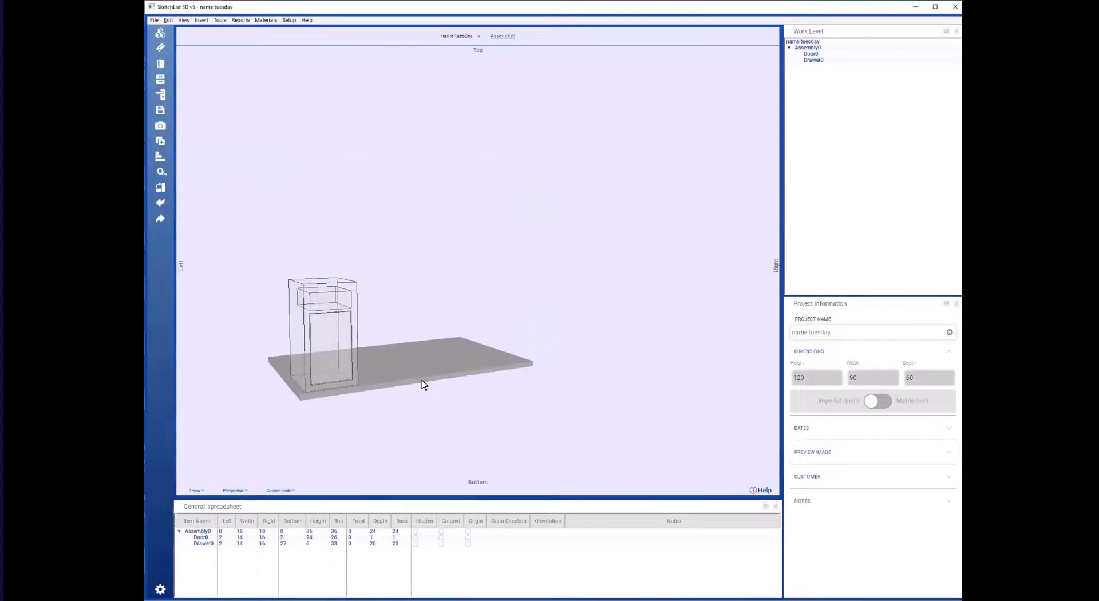
- Clone and mirror Assembly0 on the project floor, and delete the mirrored copy
click(325, 336)
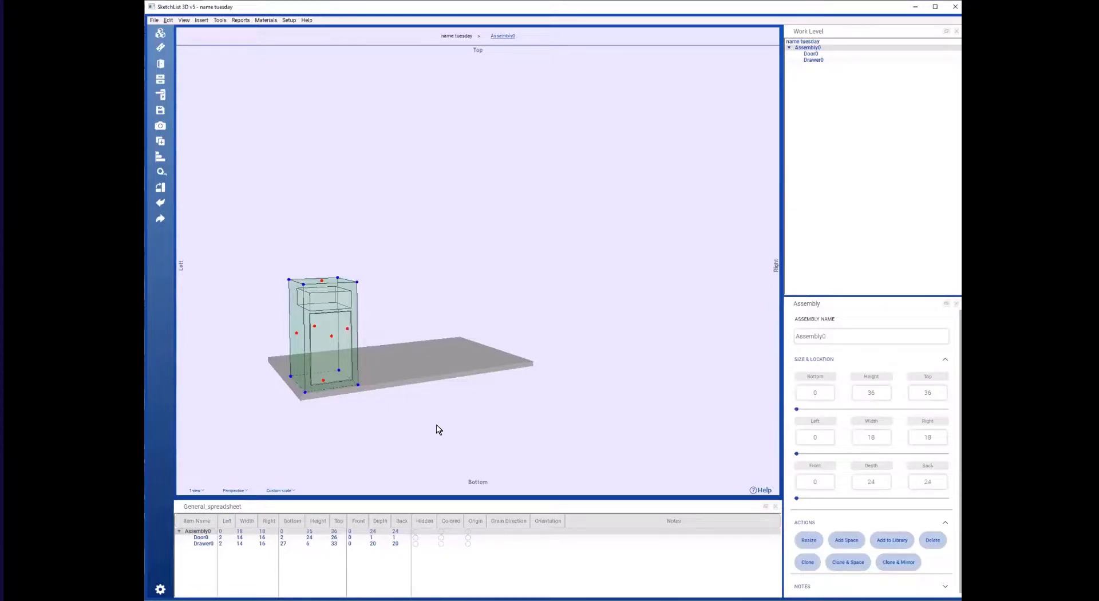
click(340, 345)
click(340, 345)
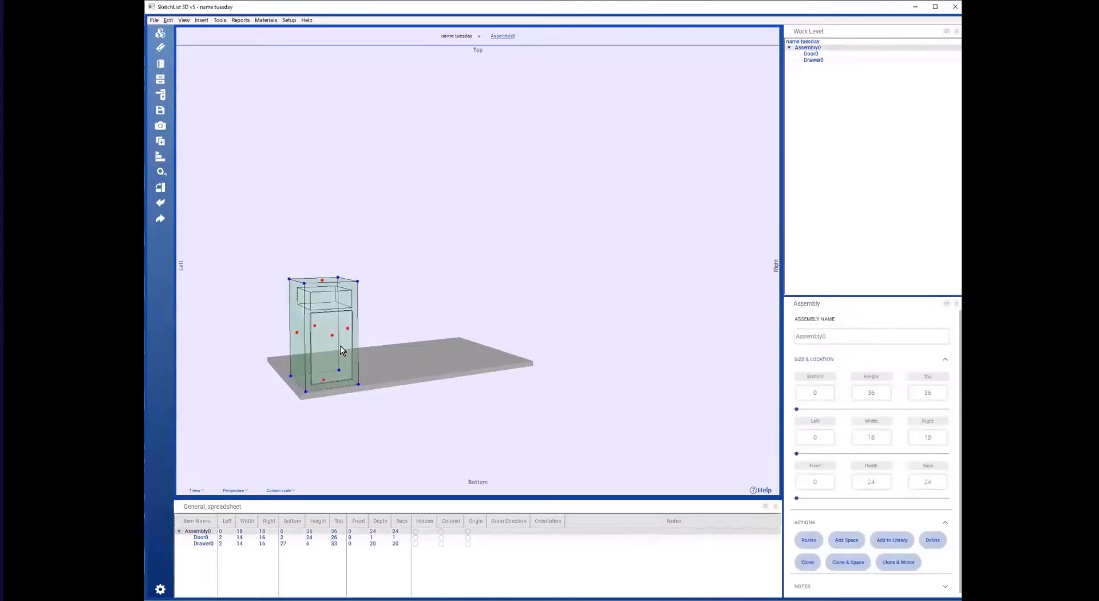
click(902, 559)
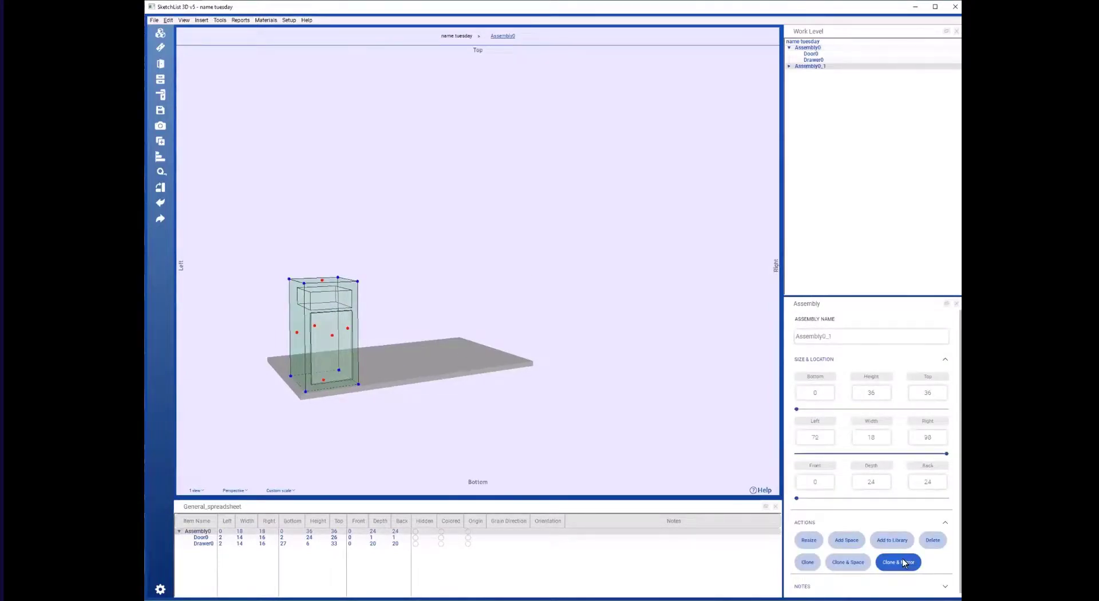
click(482, 384)
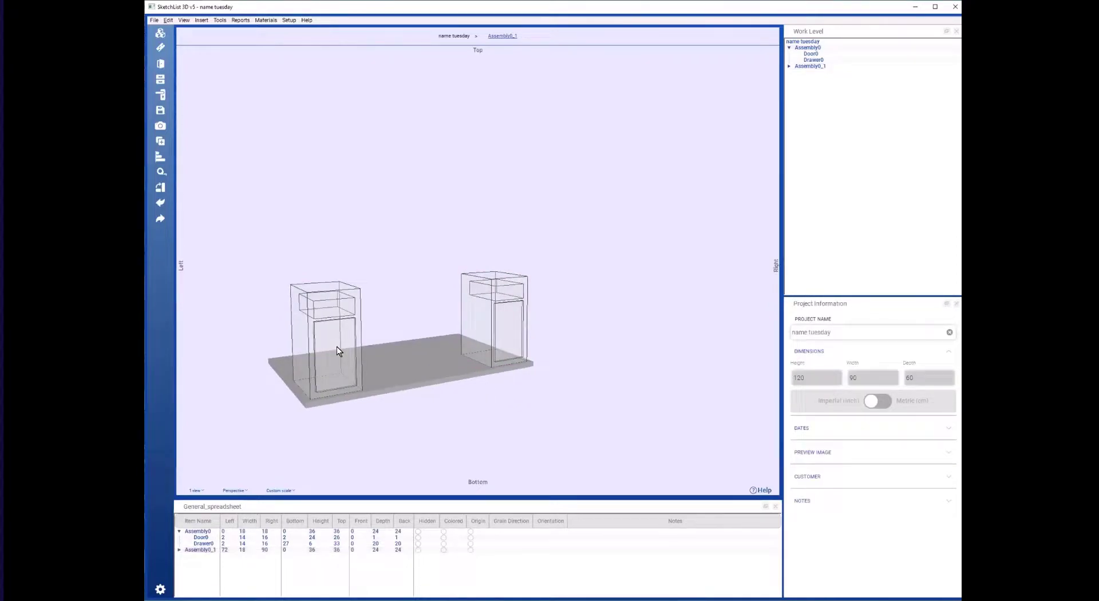
click(505, 326)
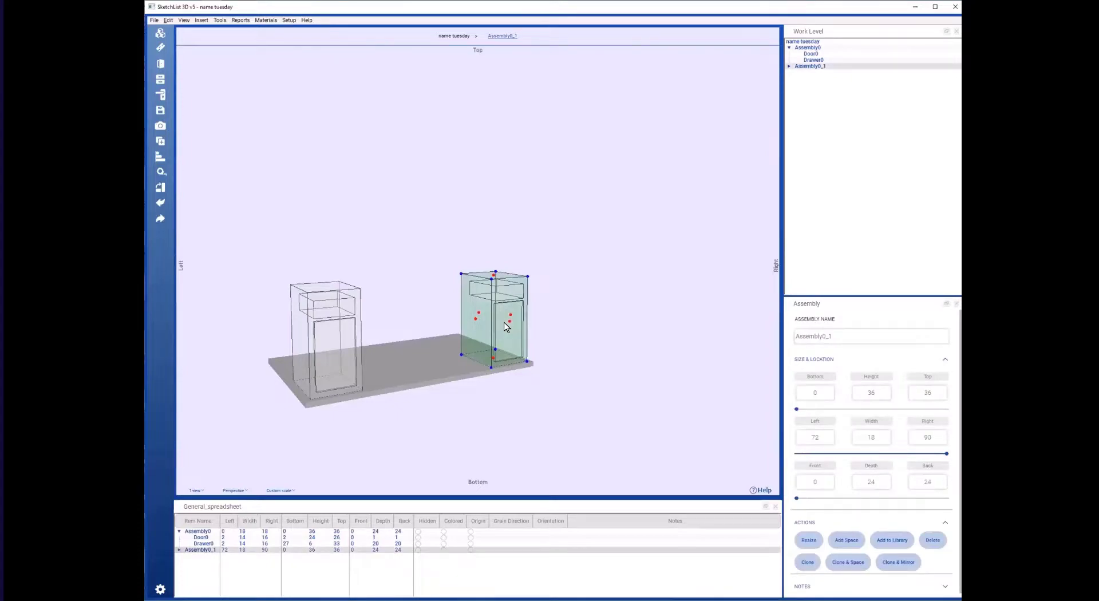
key(Delete)
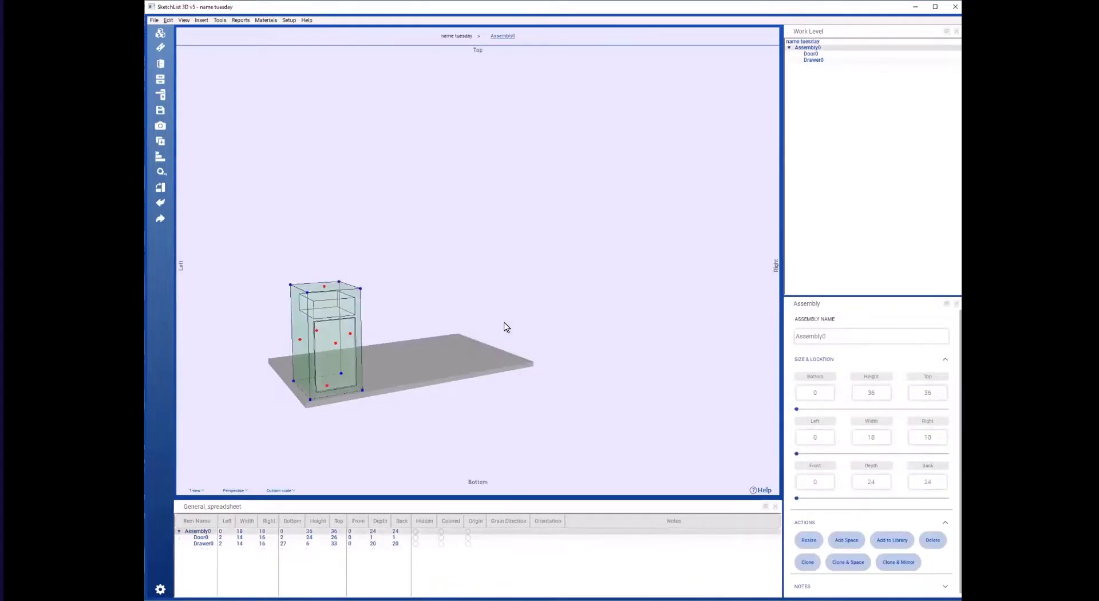
- Set Assembly0's left position to 12 inches and create a mirrored clone of it across the project floor
click(231, 532)
text(12)
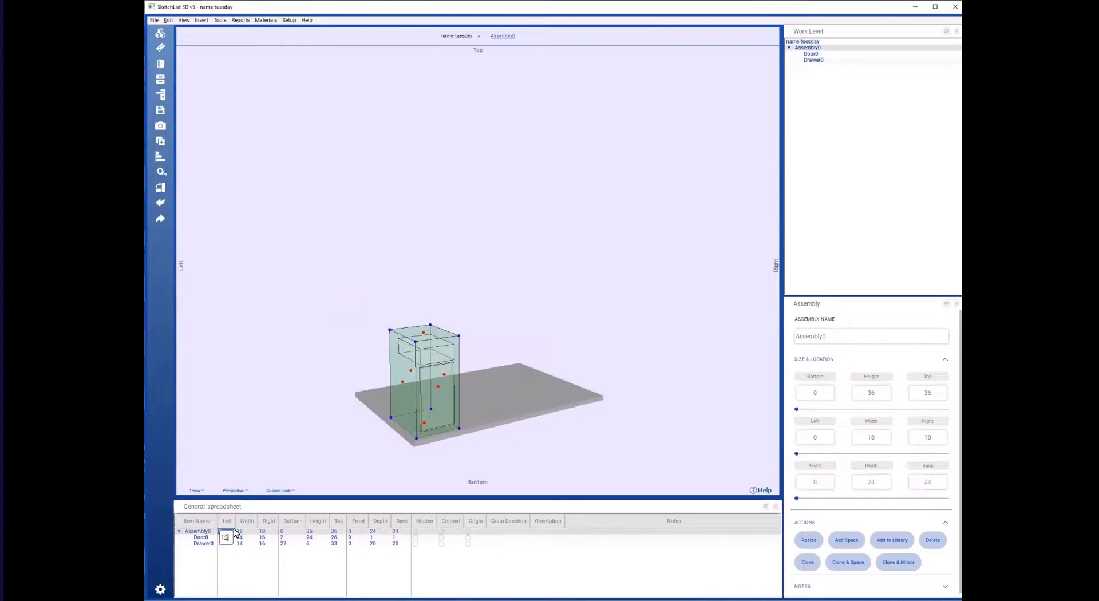
key(Return)
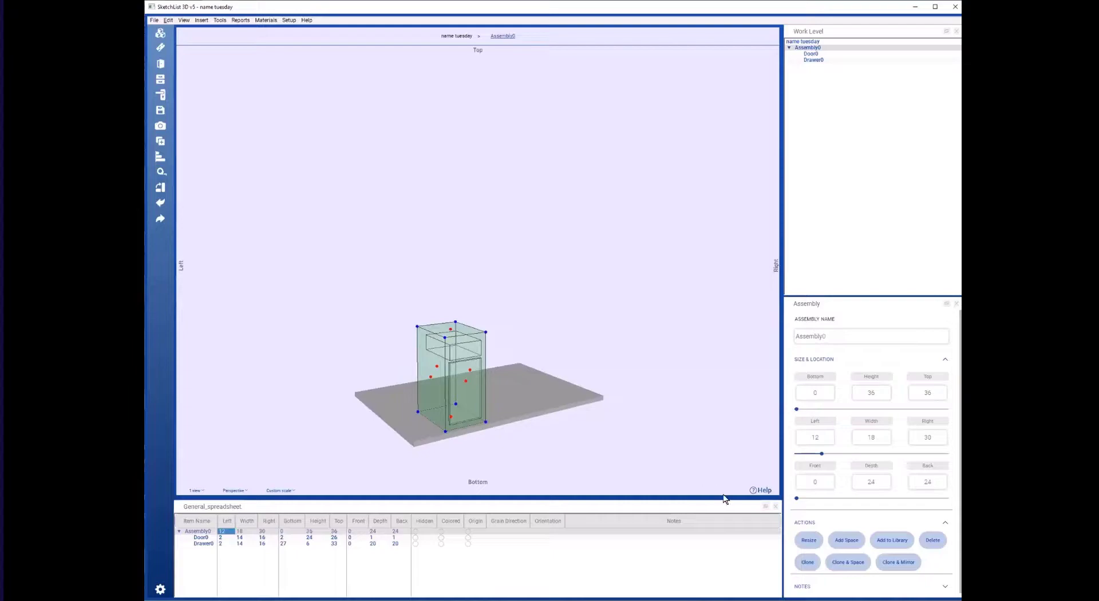
click(888, 560)
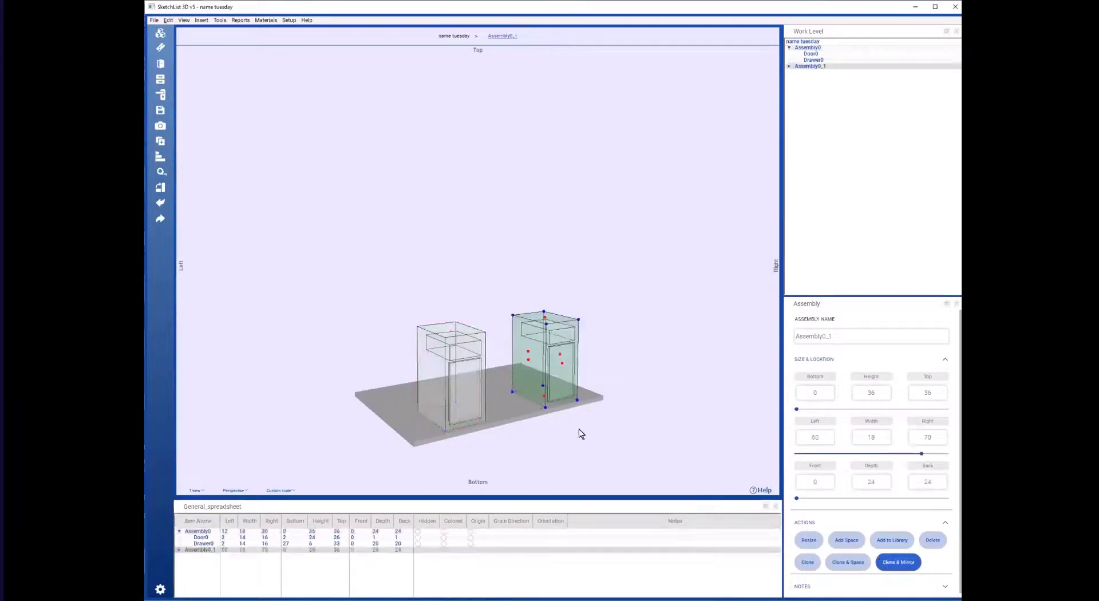
- Compare the positions of Assembly0 and its mirrored clone on the project floor from several angles
click(540, 386)
drag(537, 385, 543, 382)
click(544, 386)
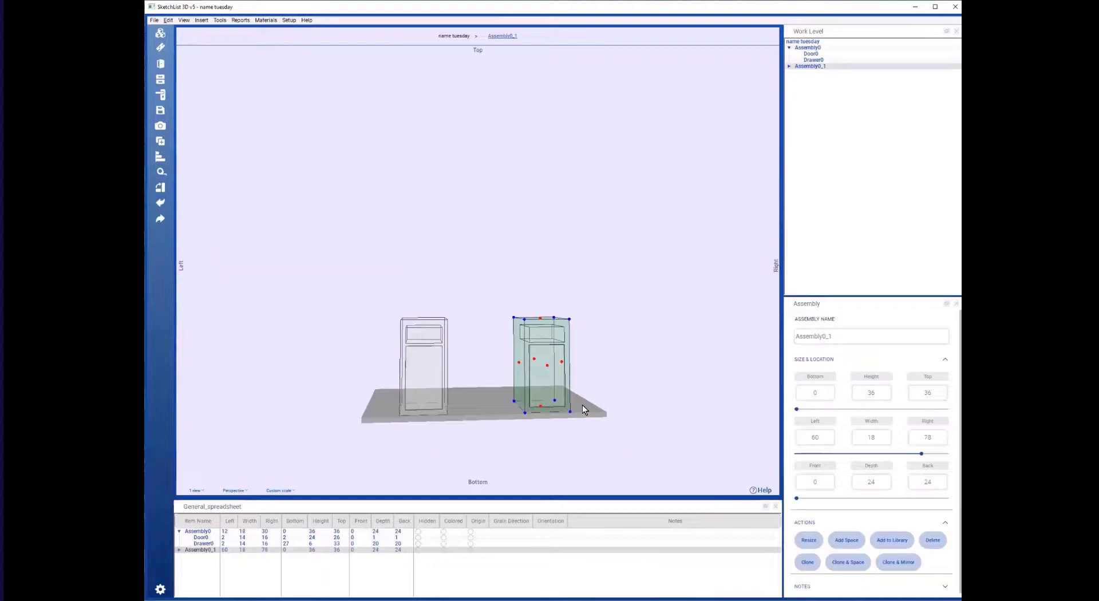
click(541, 384)
drag(542, 385, 561, 388)
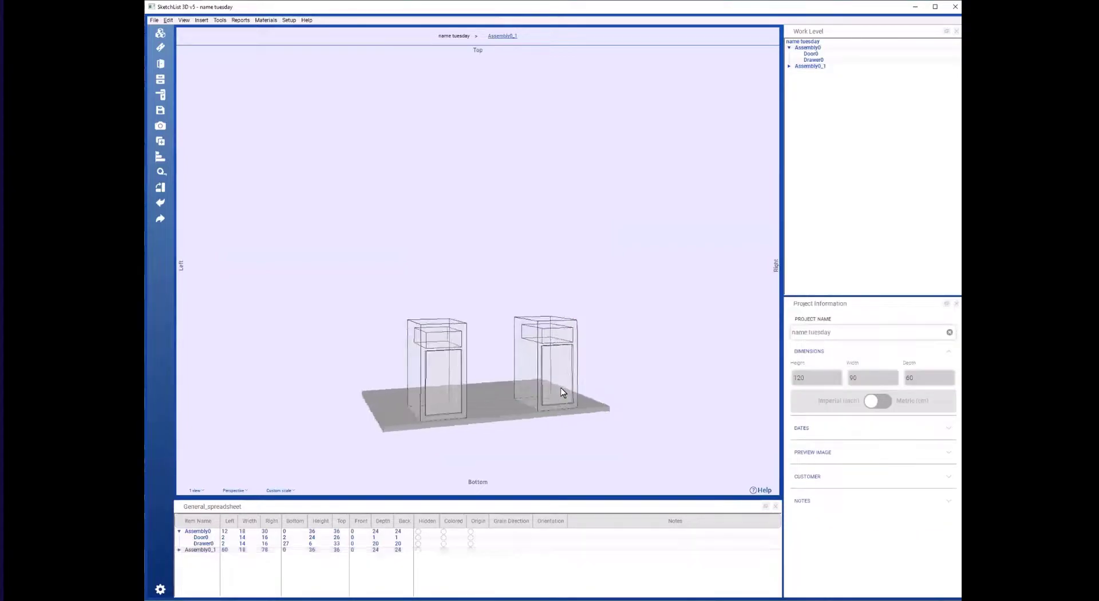
click(561, 388)
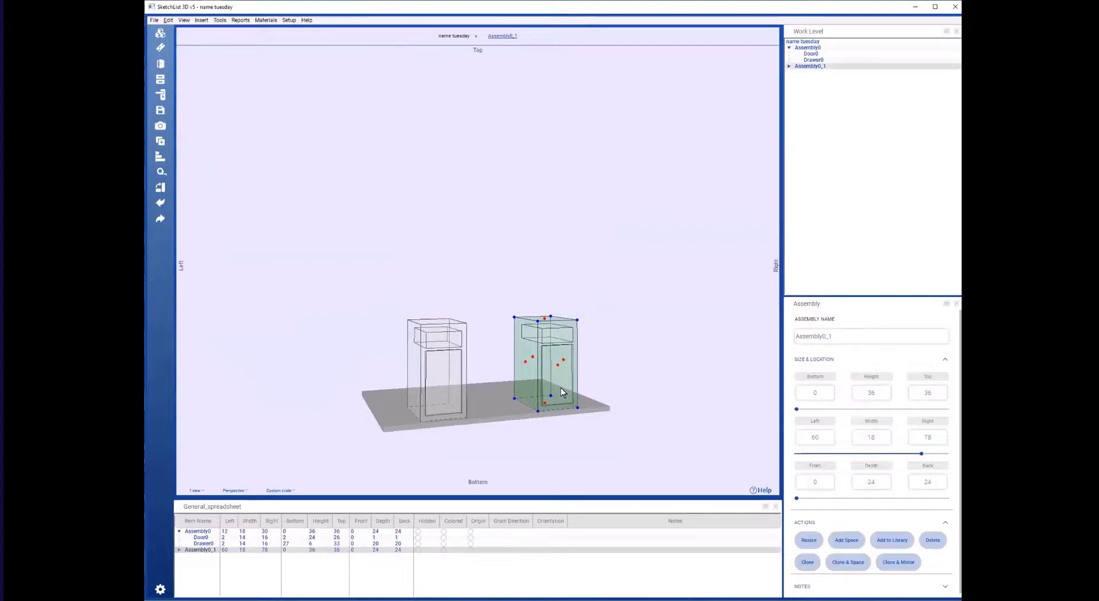
click(445, 385)
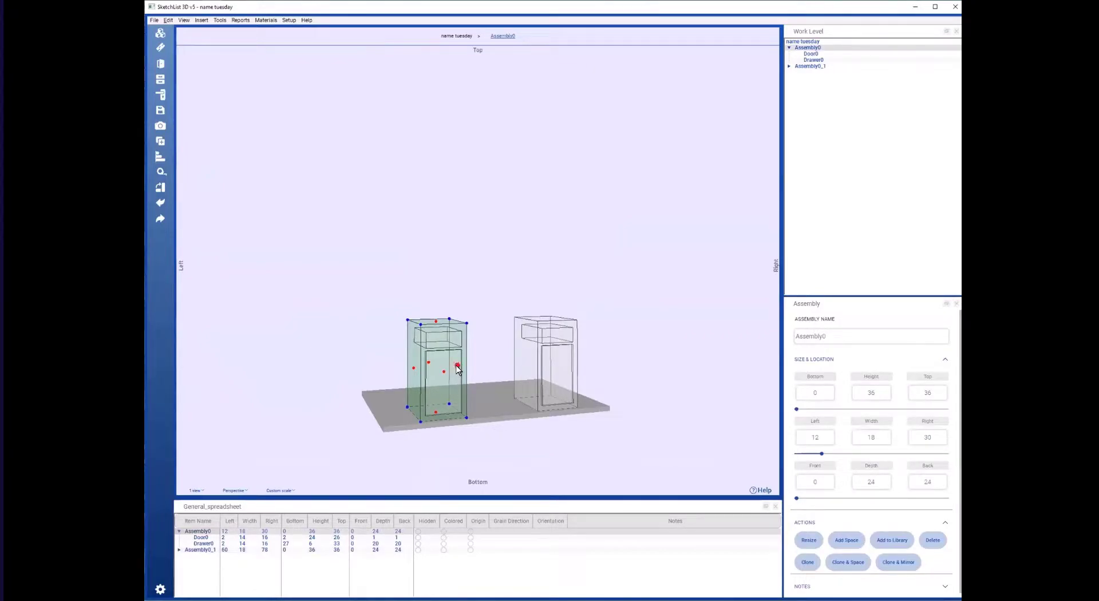
drag(433, 382, 427, 376)
click(428, 376)
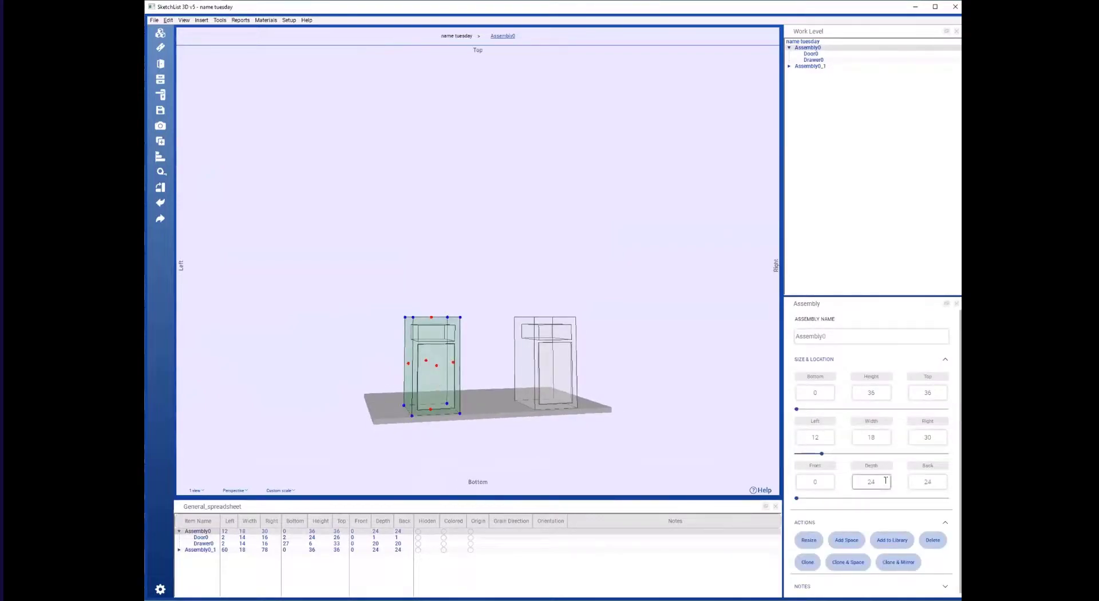
- Widen Assembly0 to 24 inches without resizing its contents, and restore its width to 18 inches
click(891, 438)
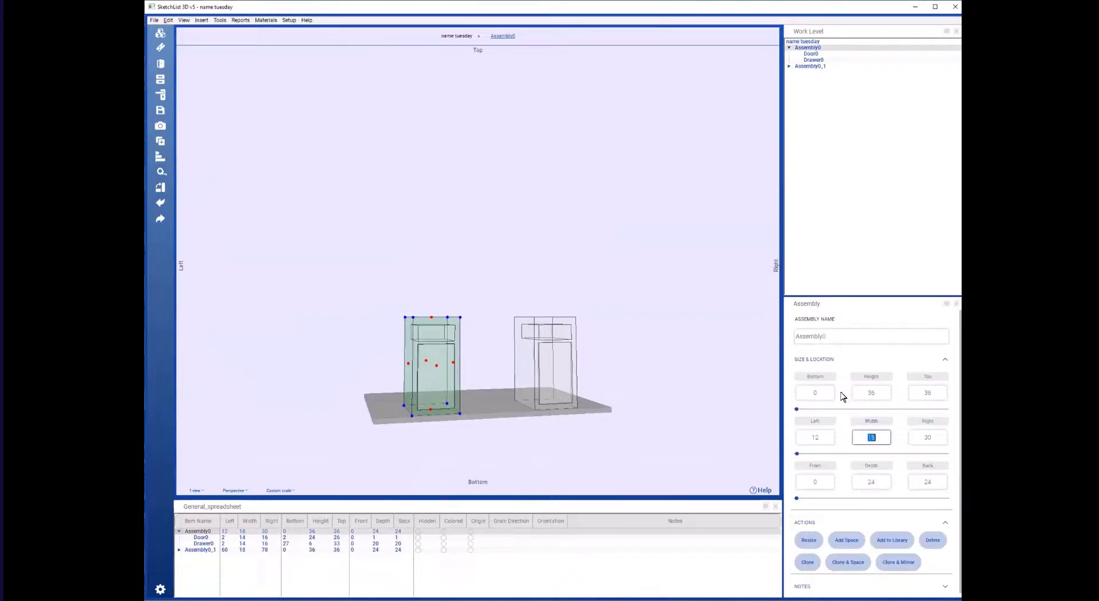
text(24)
click(927, 422)
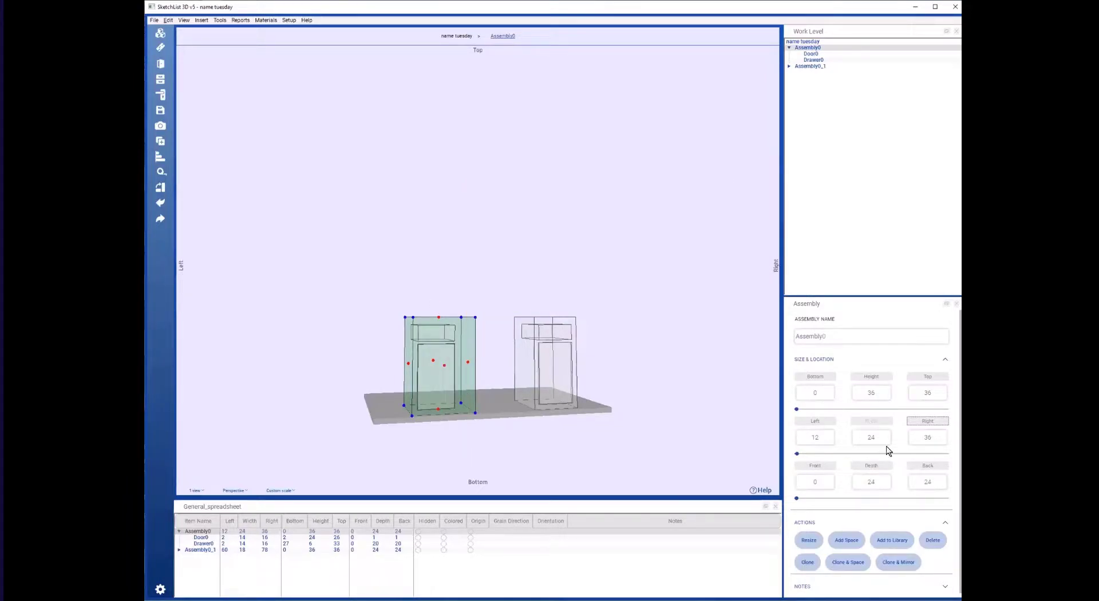
double_click(937, 437)
text(24)
click(875, 422)
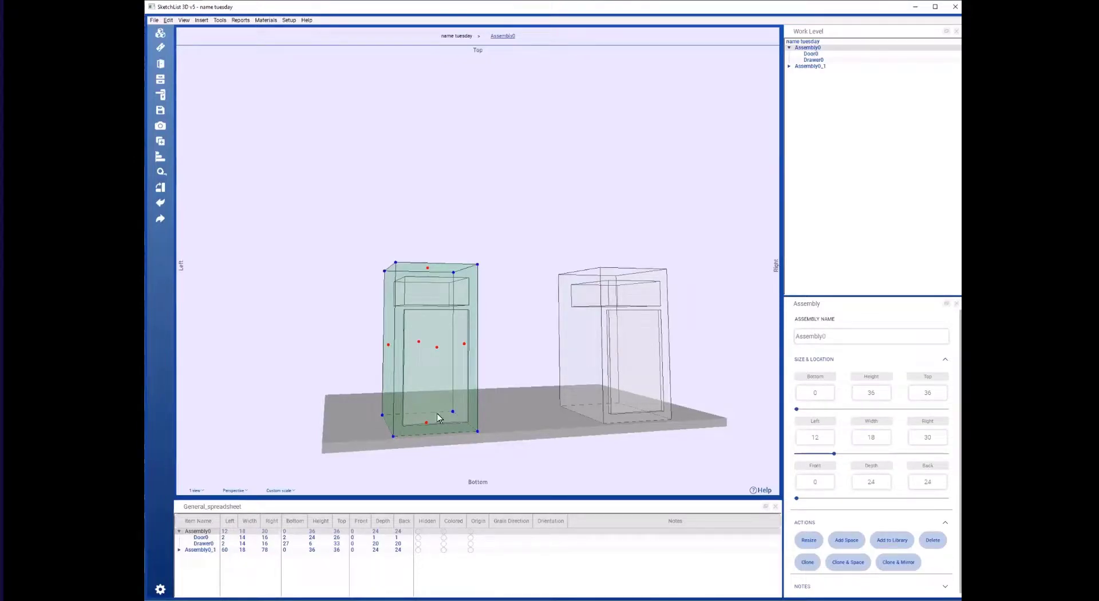
- Resize Assembly0 together with its door and drawer to a width of 36 inches from its right face
drag(447, 383, 450, 387)
click(449, 388)
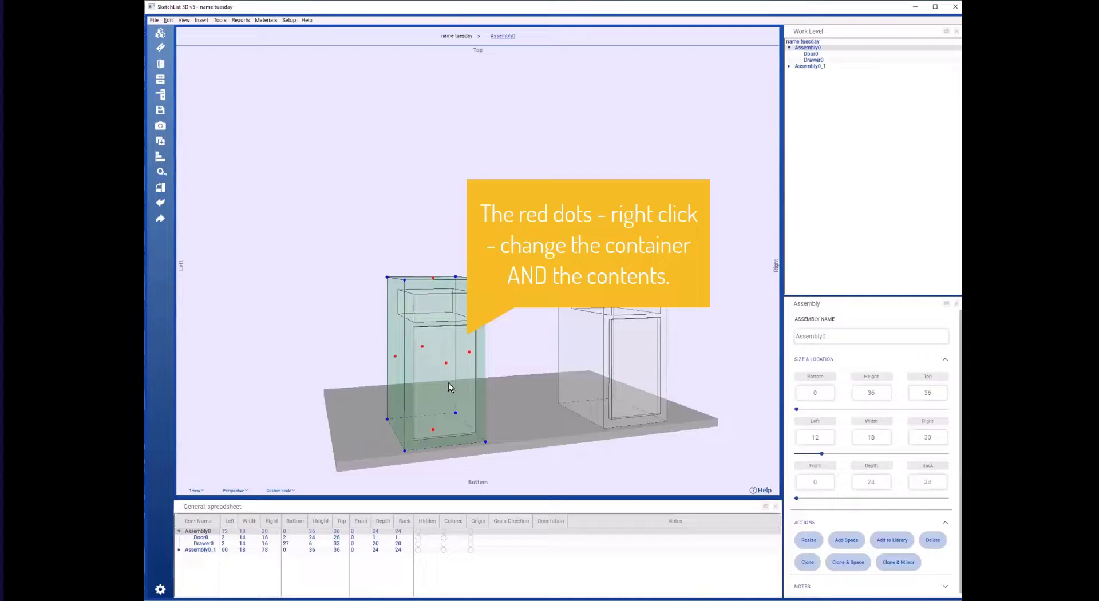
right_click(469, 352)
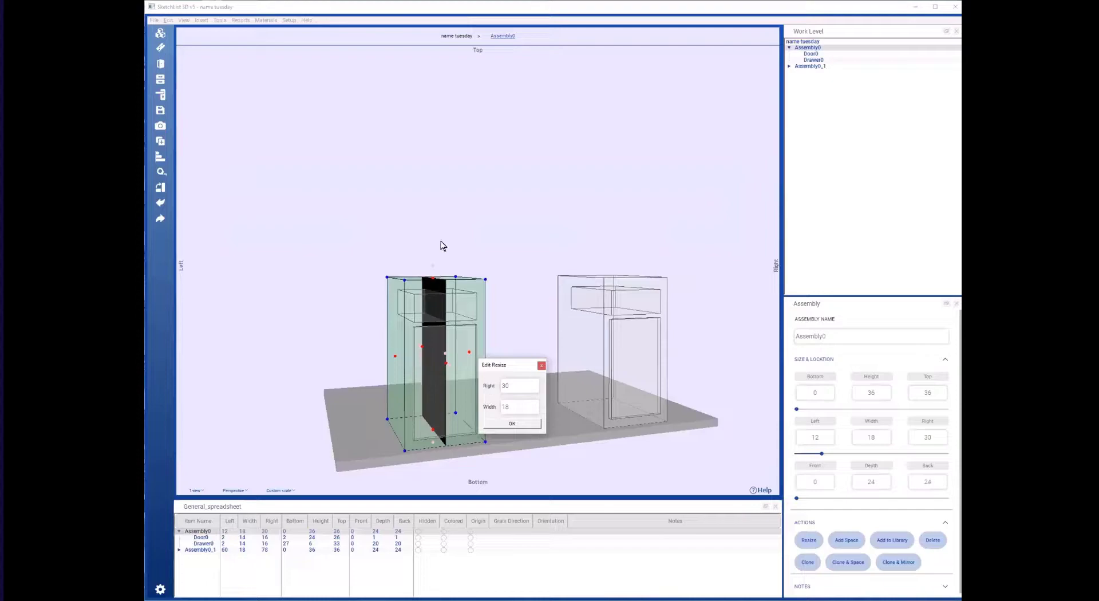
click(520, 385)
double_click(520, 385)
double_click(518, 407)
text(36)
click(515, 422)
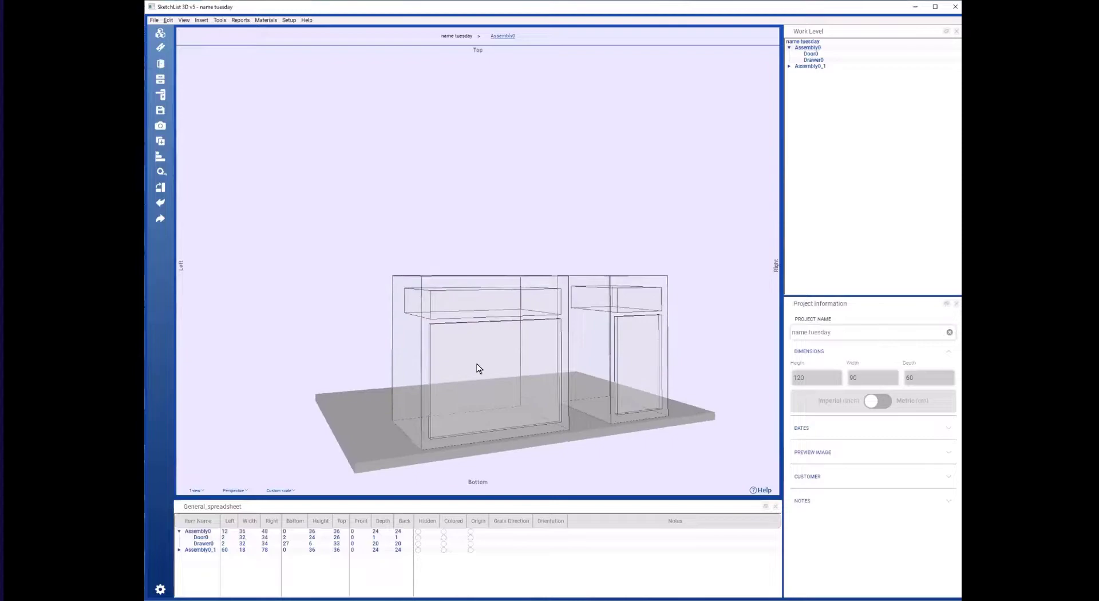
- Resize Assembly0 with its door and drawer from the right face, setting the right position to 24 inches
click(482, 295)
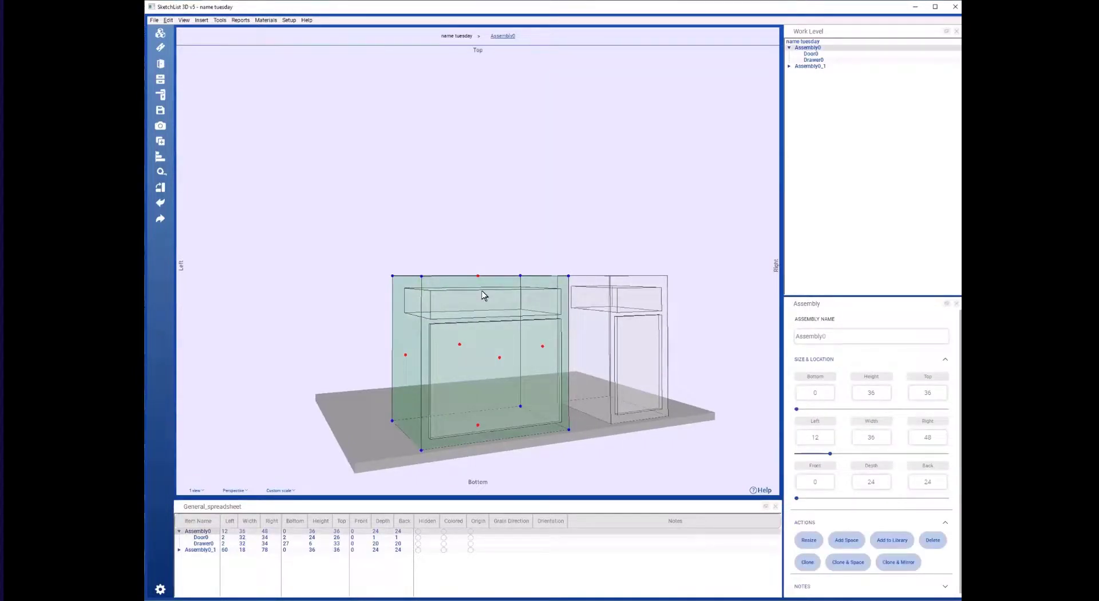
click(543, 347)
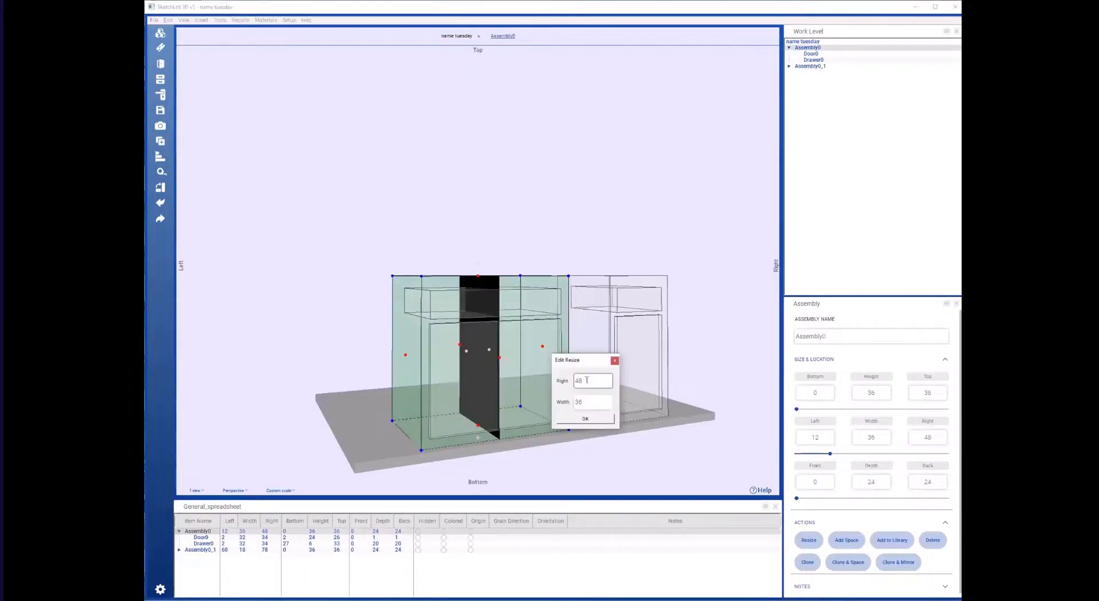
text(24)
click(589, 421)
click(441, 393)
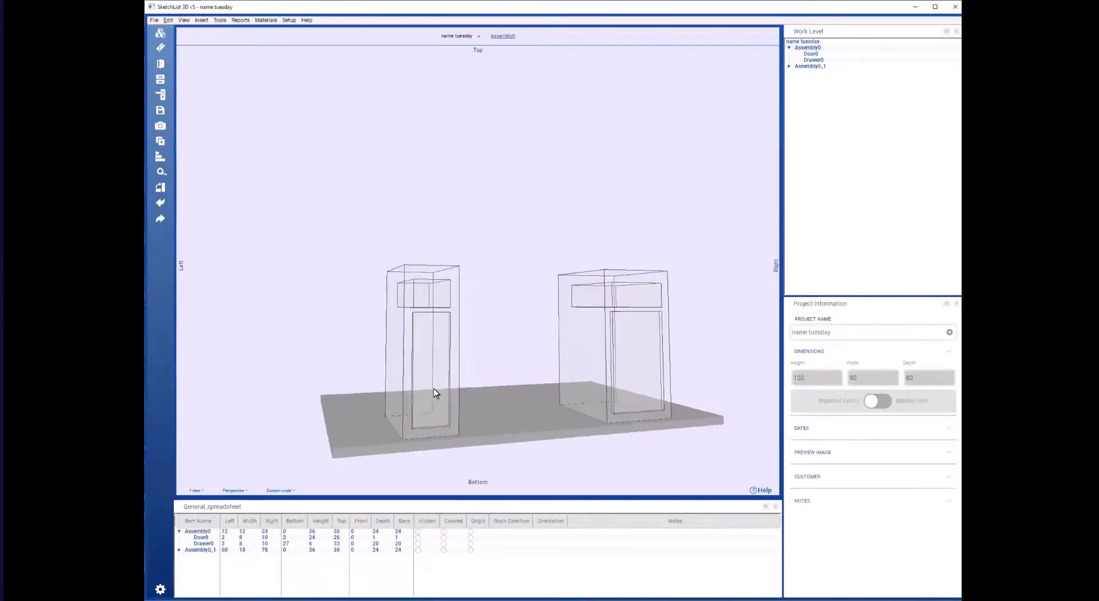
click(435, 392)
click(912, 434)
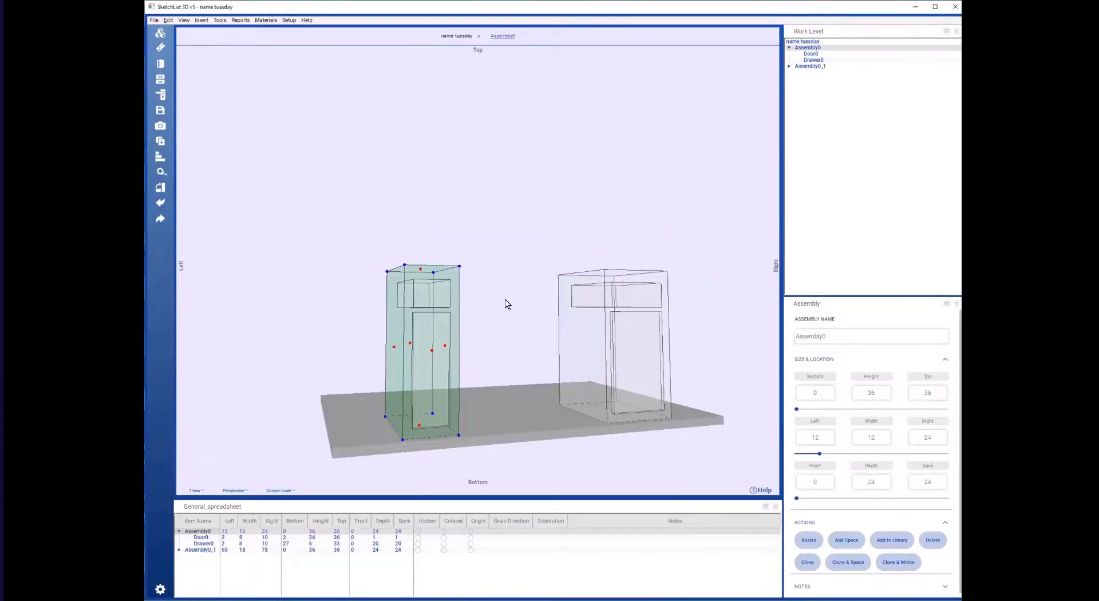
- Delete the resized Assembly0 and create a mirrored clone of Assembly0_1 across the project floor
click(642, 377)
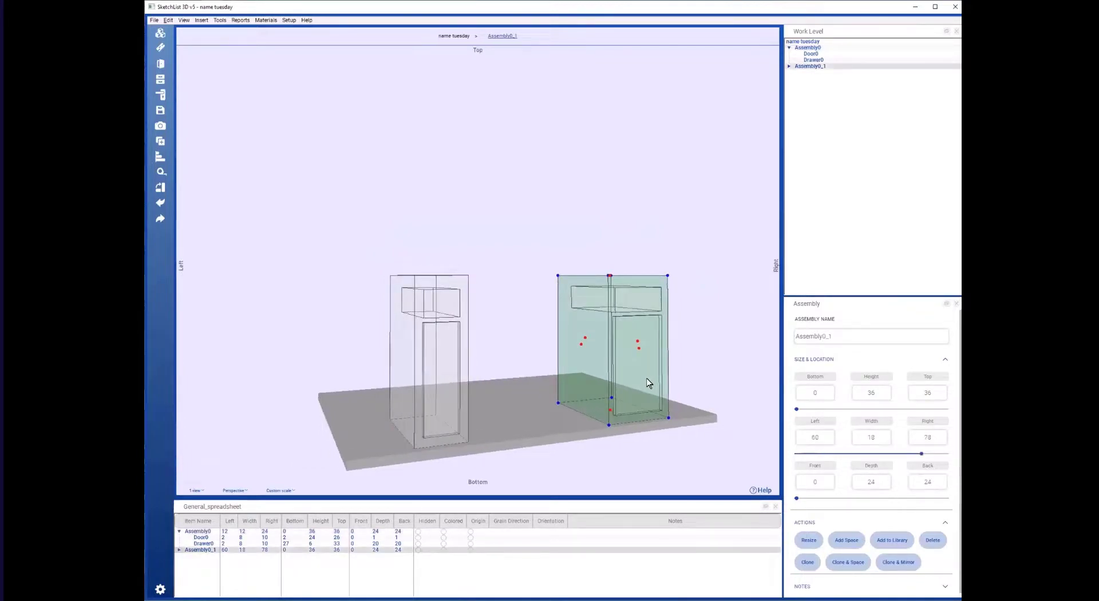
click(466, 363)
key(Delete)
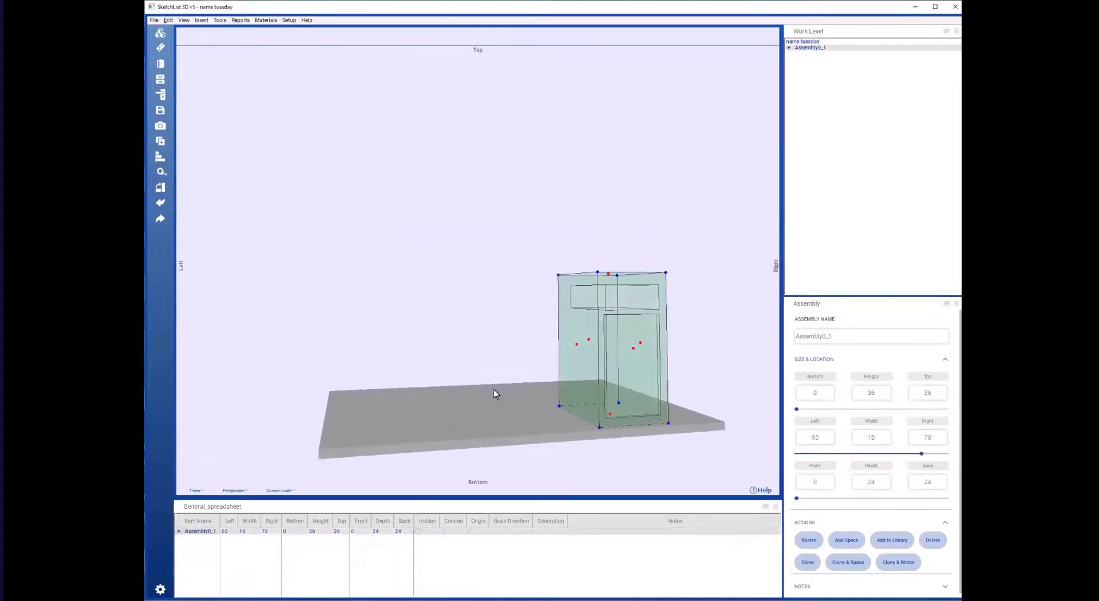
click(897, 563)
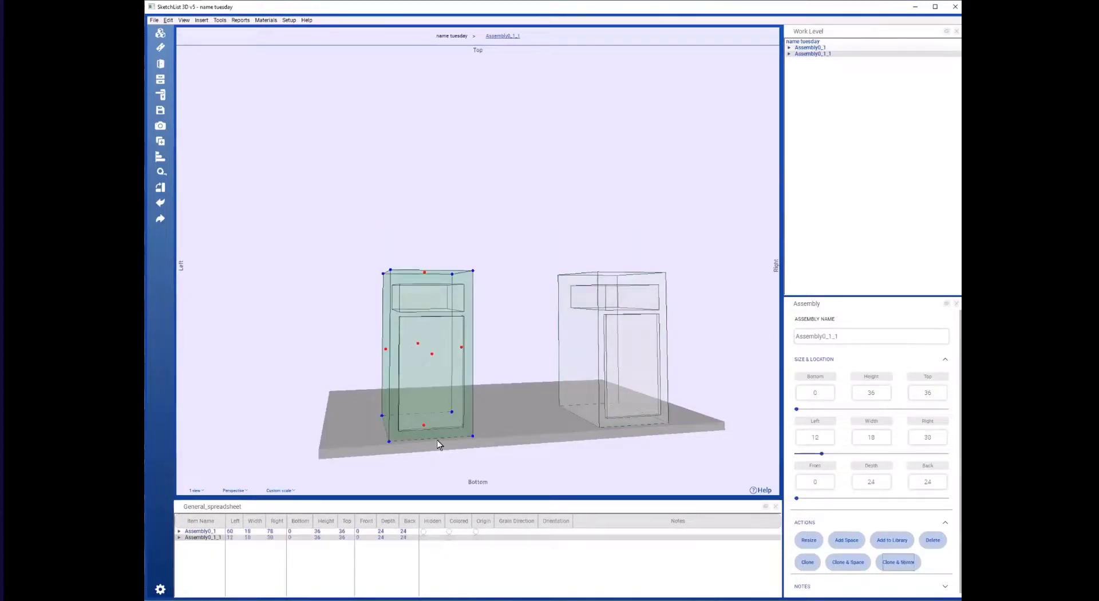
click(441, 394)
middle_drag(442, 393, 429, 367)
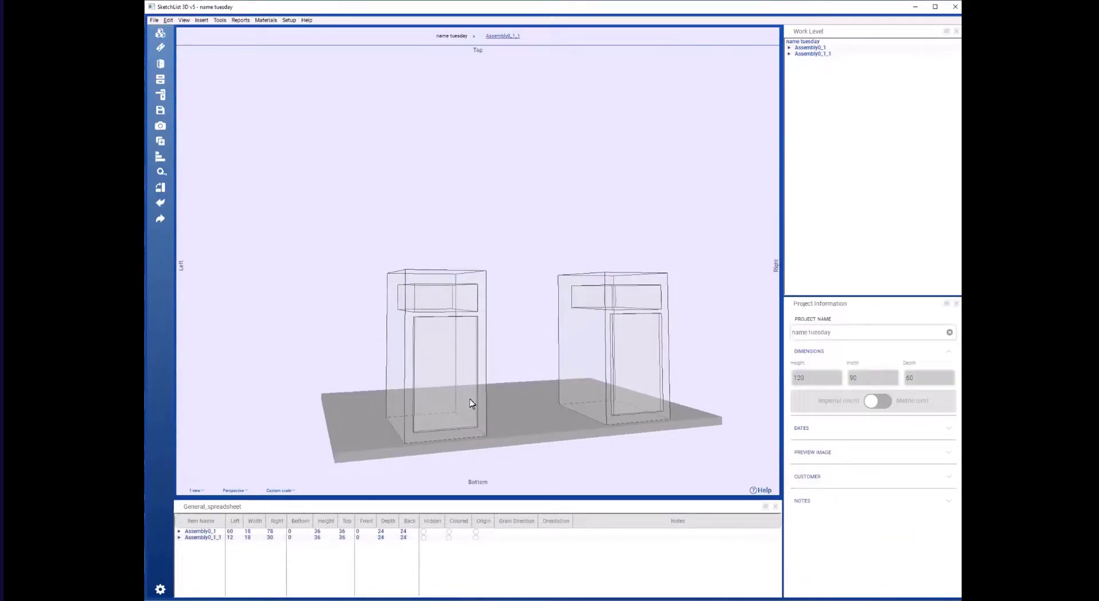
- Butt Assembly0_1 against its mirrored clone by copying the clone's lower front right corner coordinates to Assembly0_1's lower front left corner
click(449, 401)
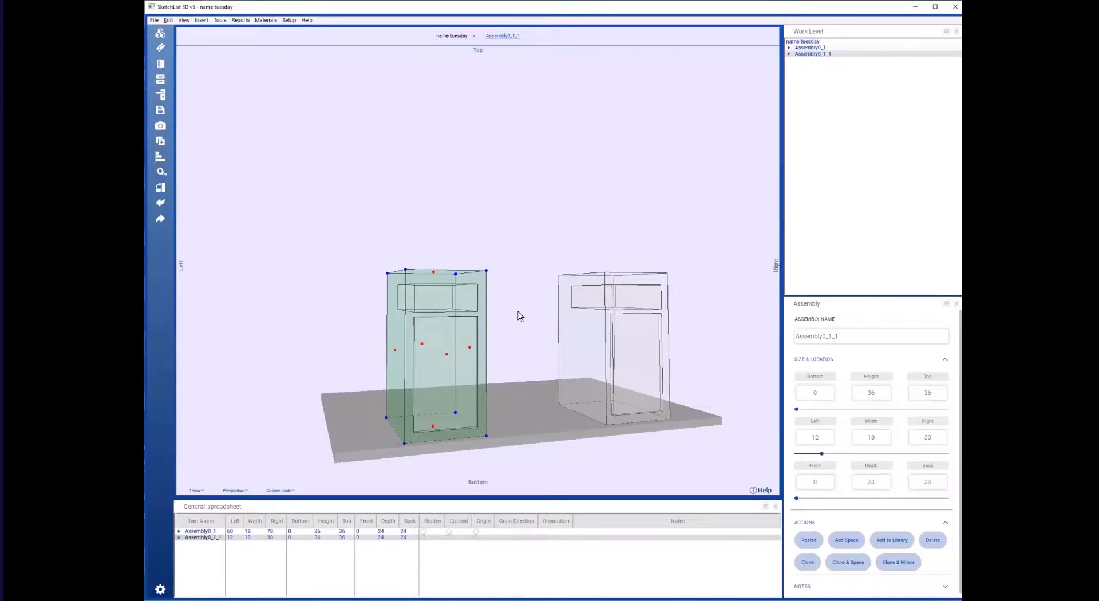
click(469, 348)
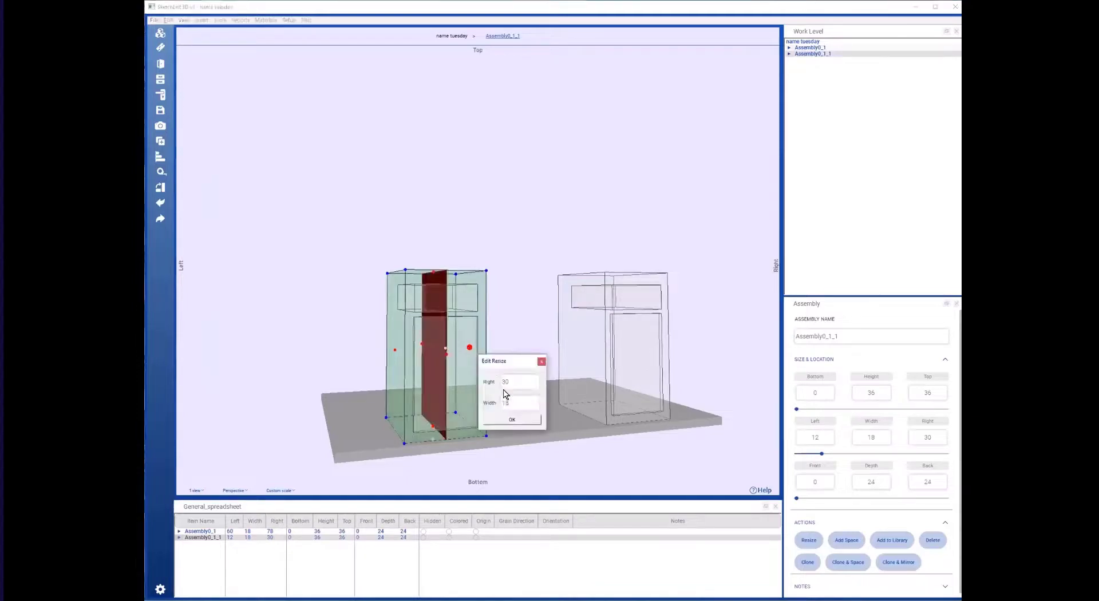
click(542, 361)
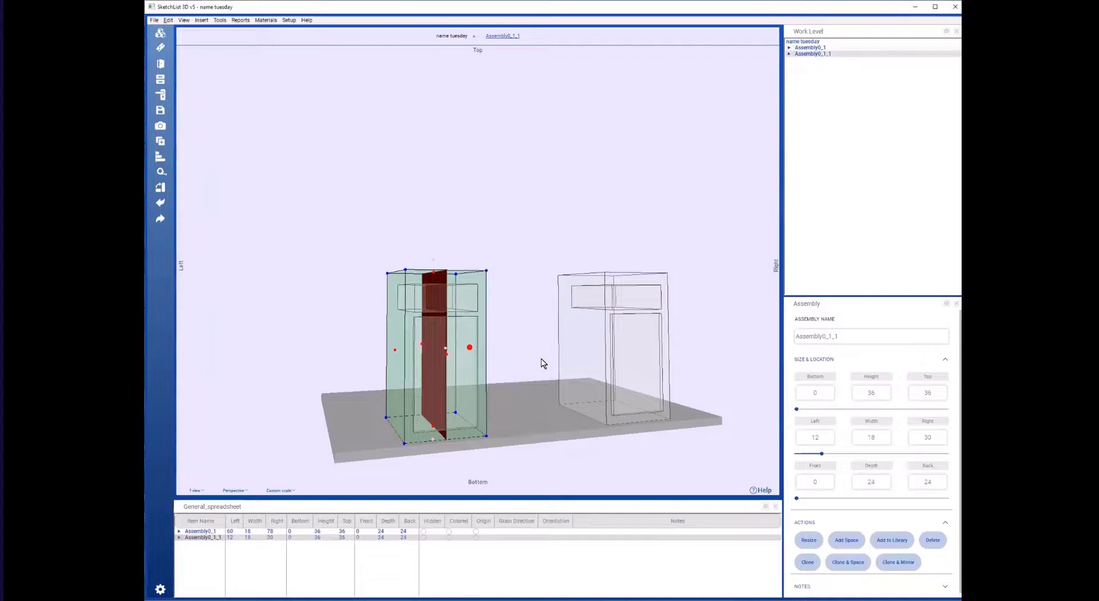
click(486, 436)
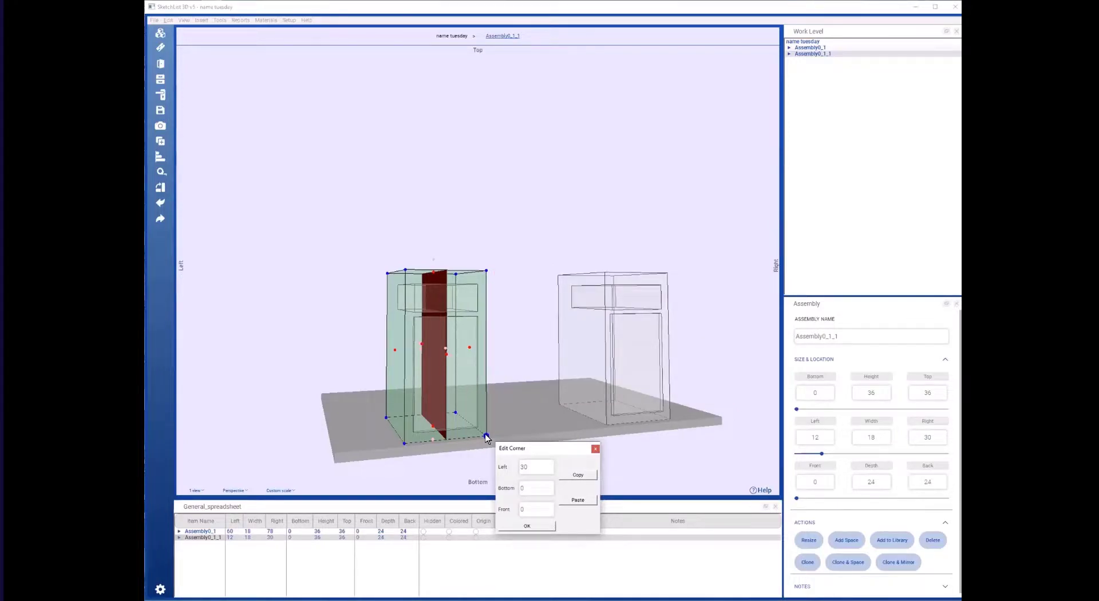
click(571, 476)
click(608, 426)
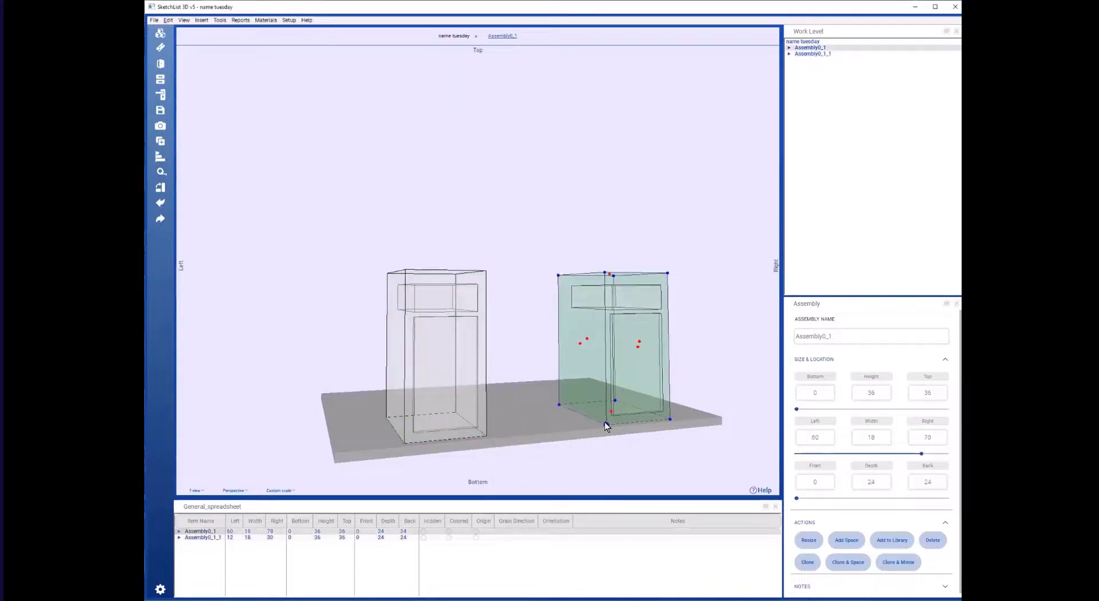
right_click(606, 424)
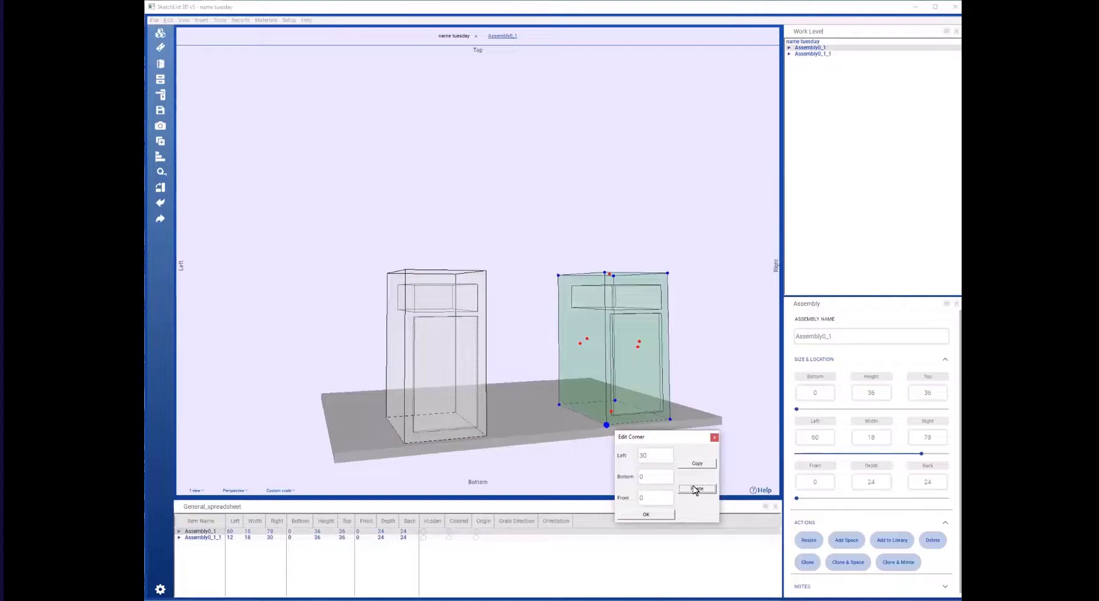
click(653, 514)
drag(476, 356, 492, 359)
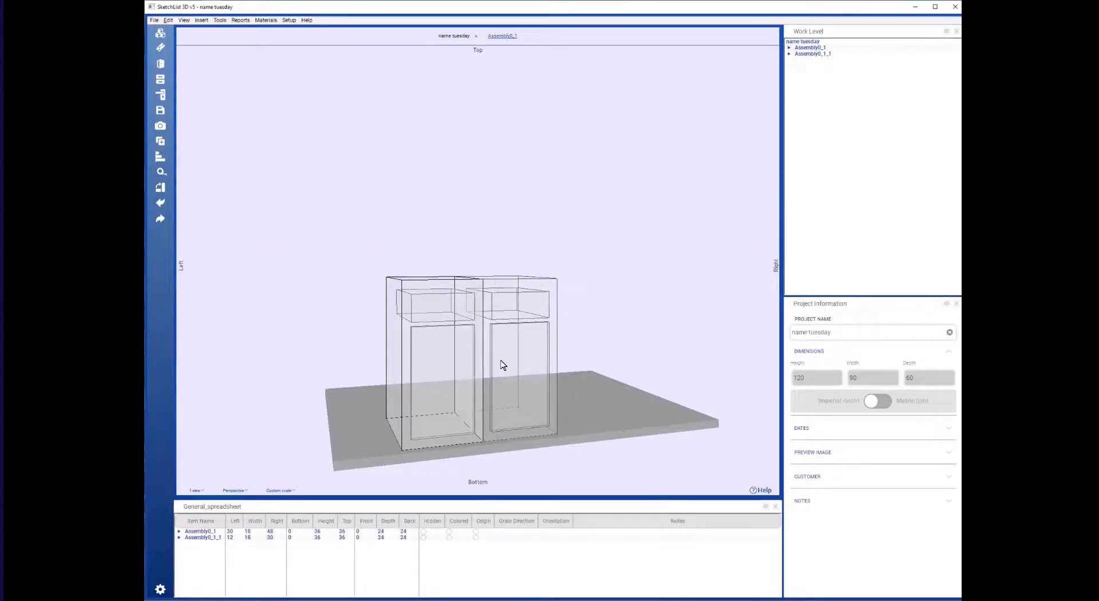
- Merge Assembly0_1_1 with the adjoining Assembly0_1 into a single assembly
click(503, 365)
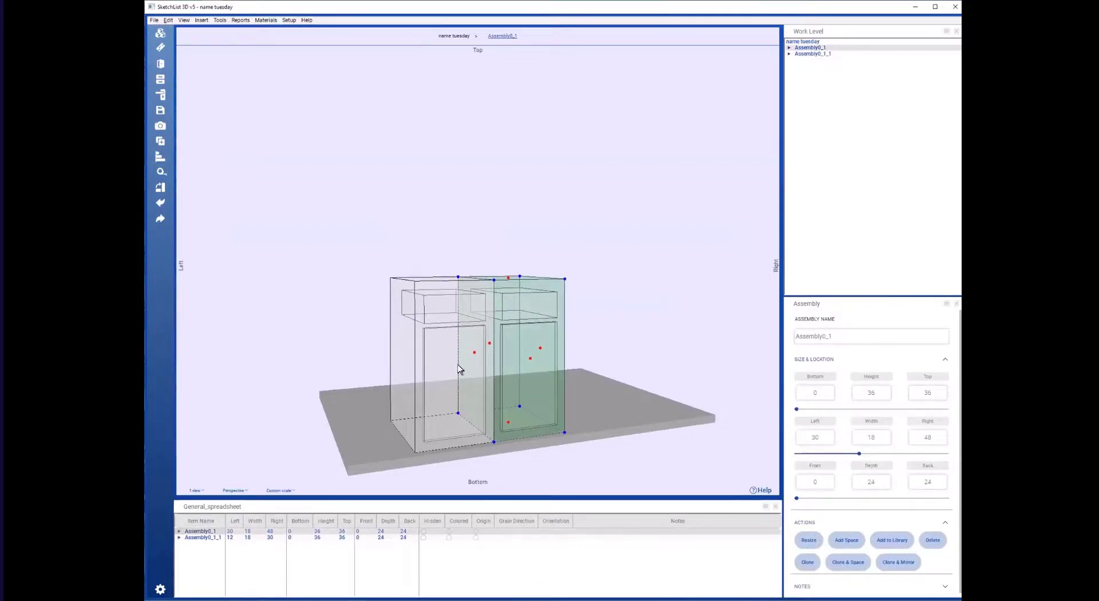
click(458, 366)
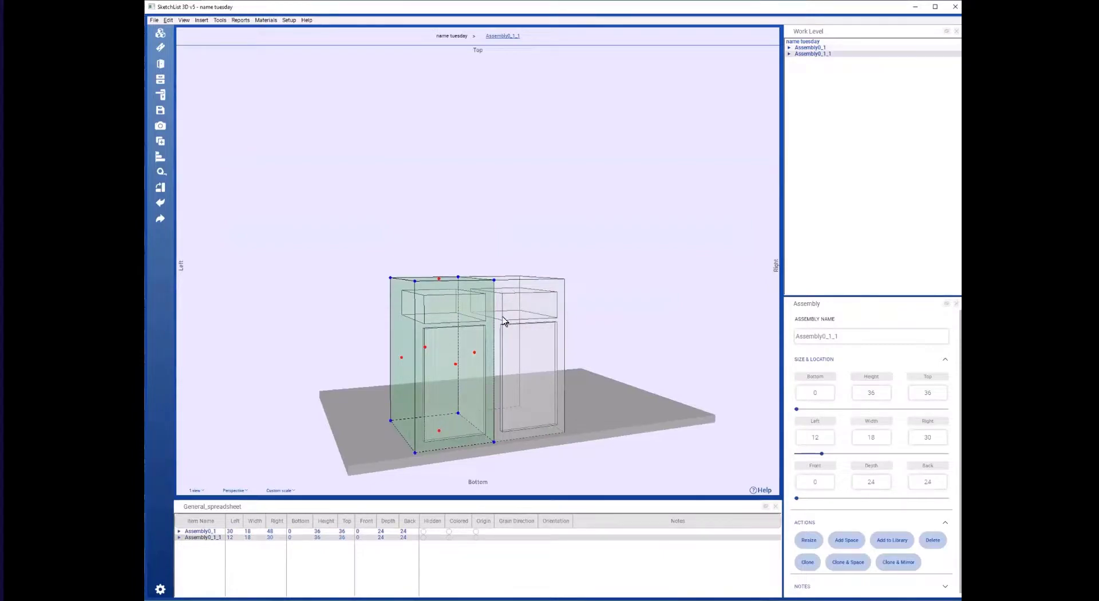
right_click(456, 376)
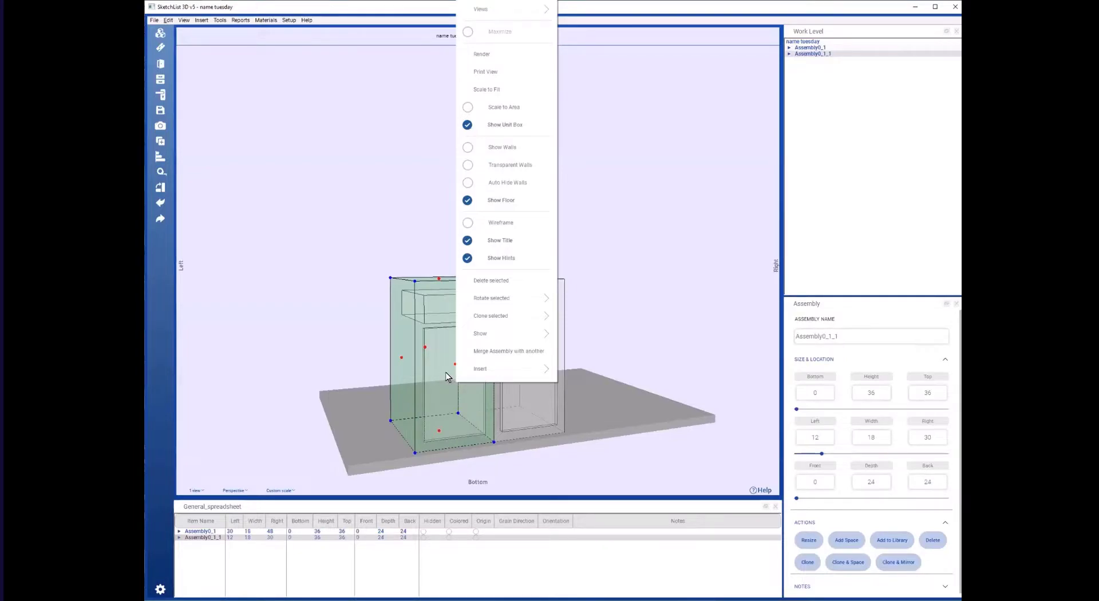
click(503, 351)
click(606, 346)
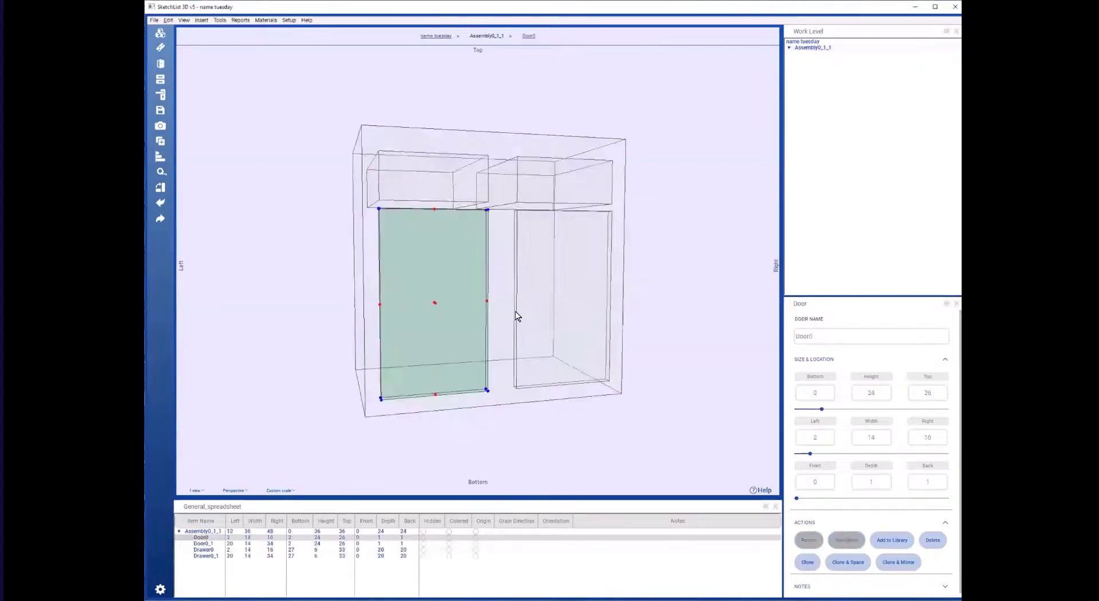
- Examine the doors and drawers inside the merged assembly from several angles, and check the assembly on the project floor
mouse_move(477, 307)
middle_down()
mouse_move(369, 301)
mouse_move(510, 320)
mouse_move(496, 313)
middle_up()
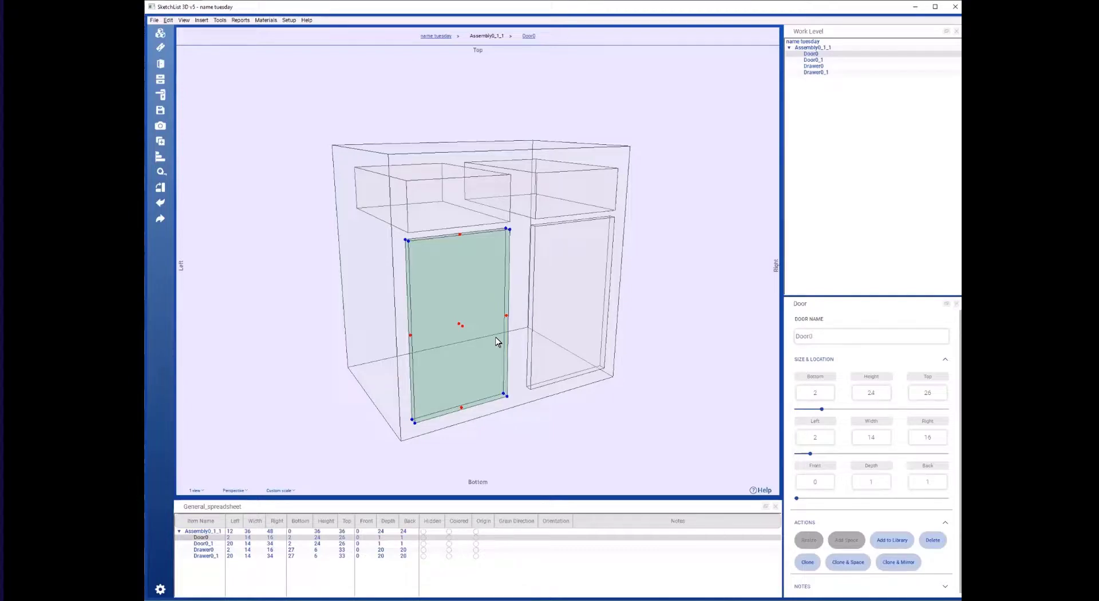
drag(497, 338, 469, 337)
click(468, 337)
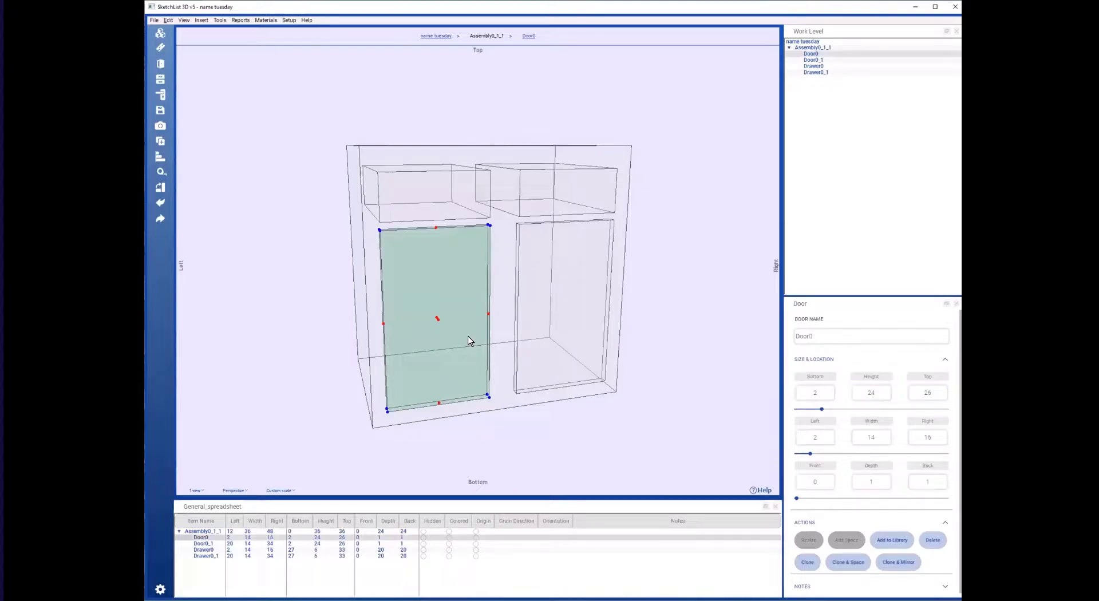
mouse_move(472, 361)
mouse_down()
mouse_move(488, 363)
mouse_move(439, 349)
mouse_move(463, 358)
mouse_up()
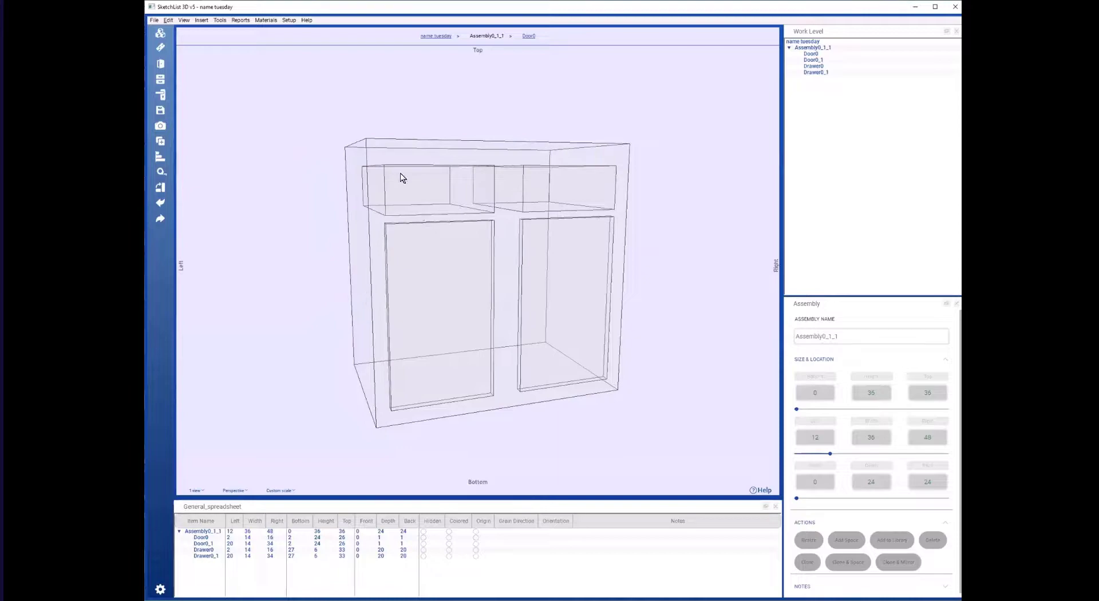
click(474, 292)
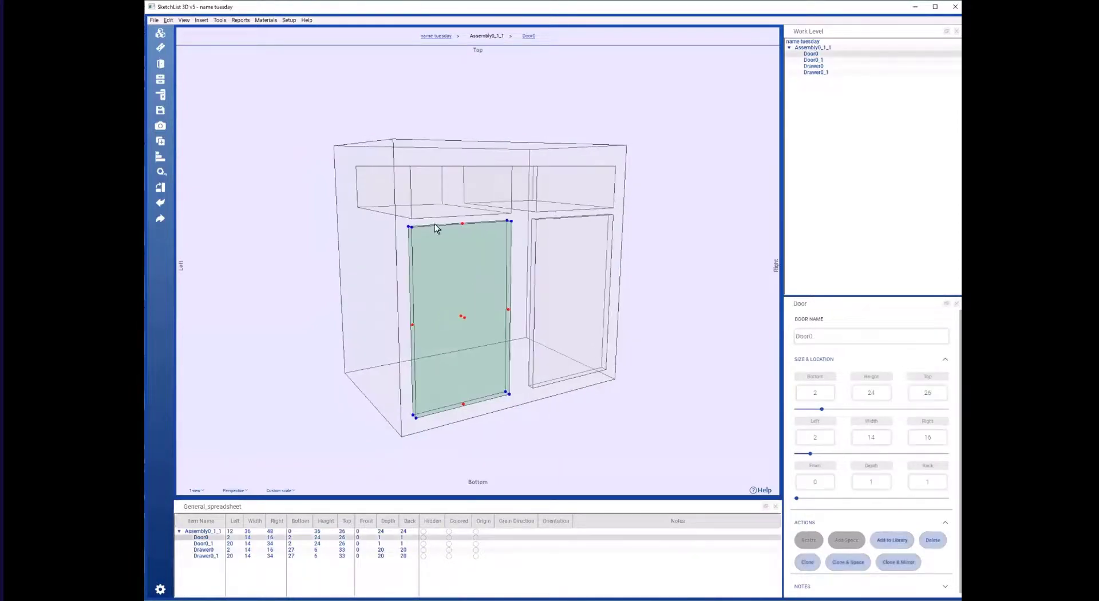
click(432, 184)
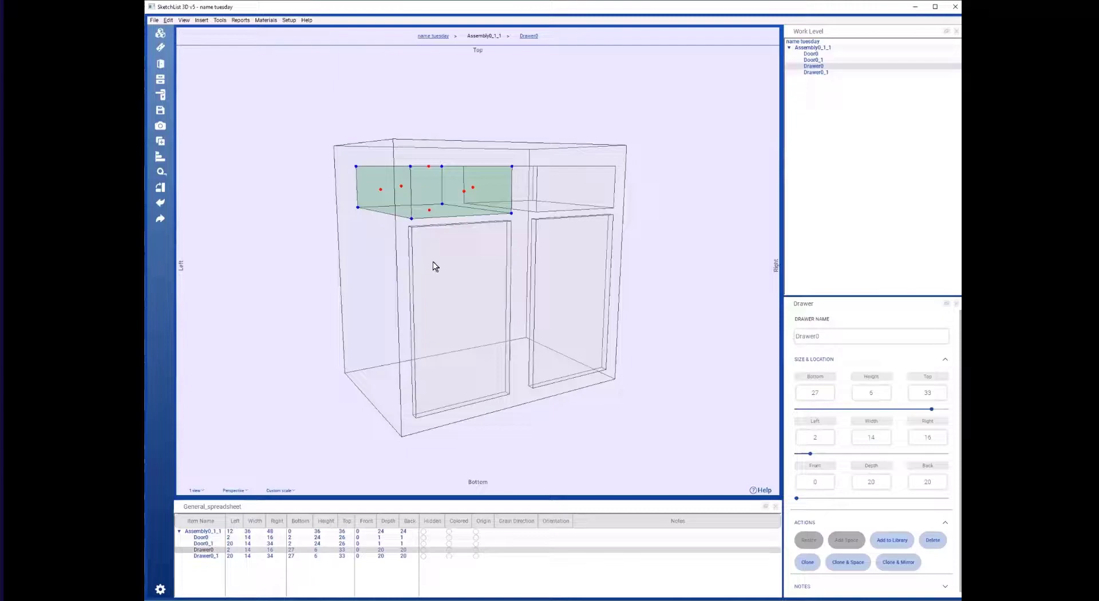
click(435, 36)
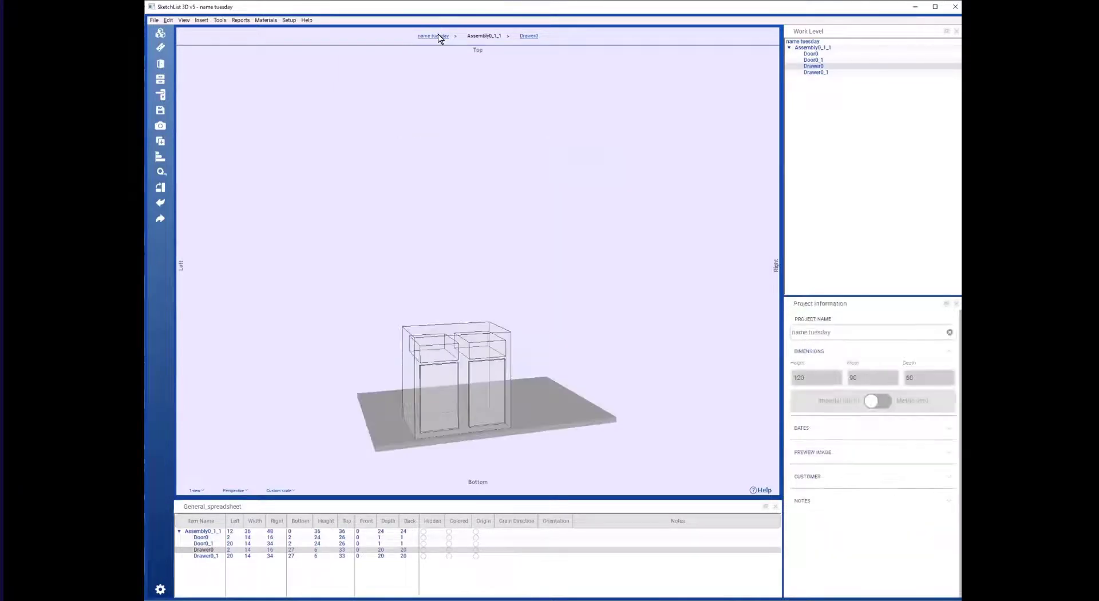
double_click(464, 393)
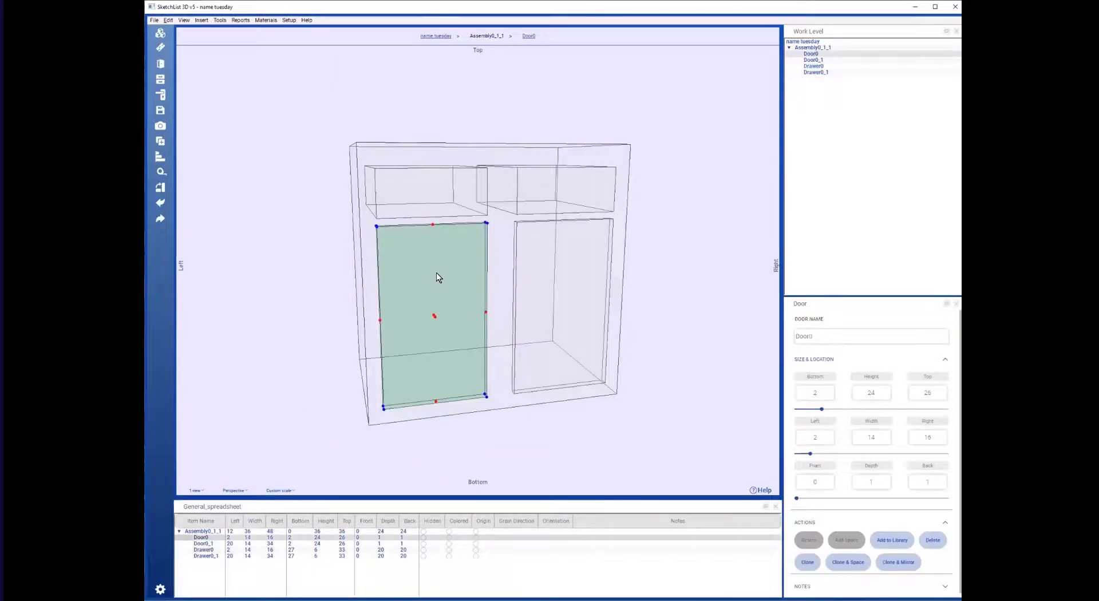